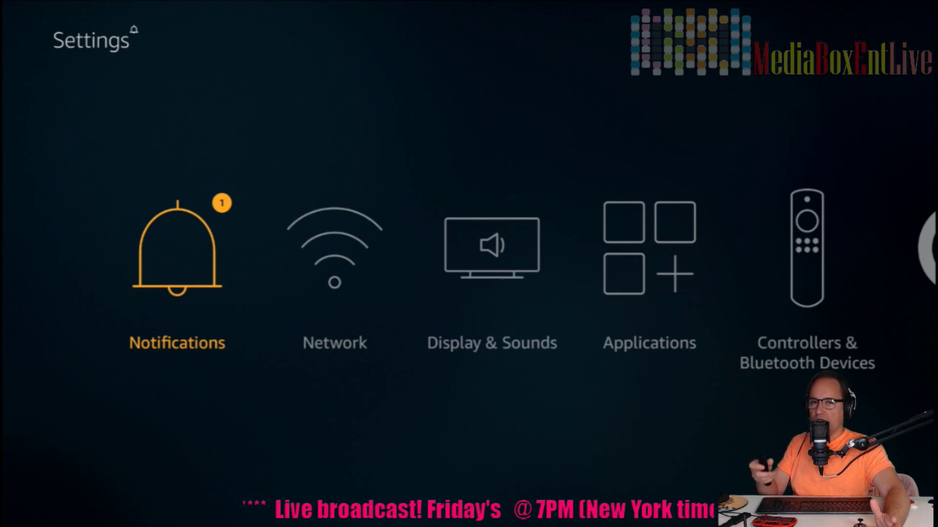
# Step: Open Kodi's app page from Applications > Manage Installed Applications in Fire TV Settings
pyautogui.press('Right')
pyautogui.press('Right')
pyautogui.press('Right')
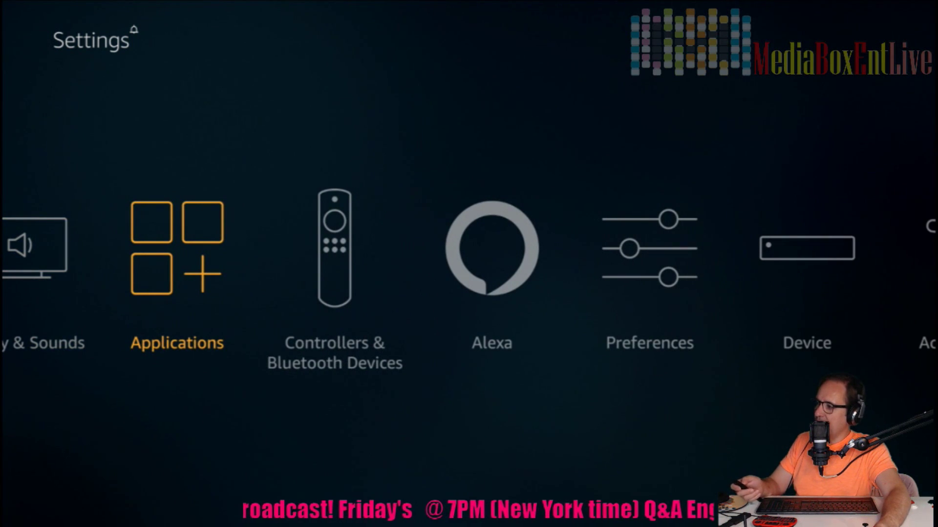
pyautogui.press('Return')
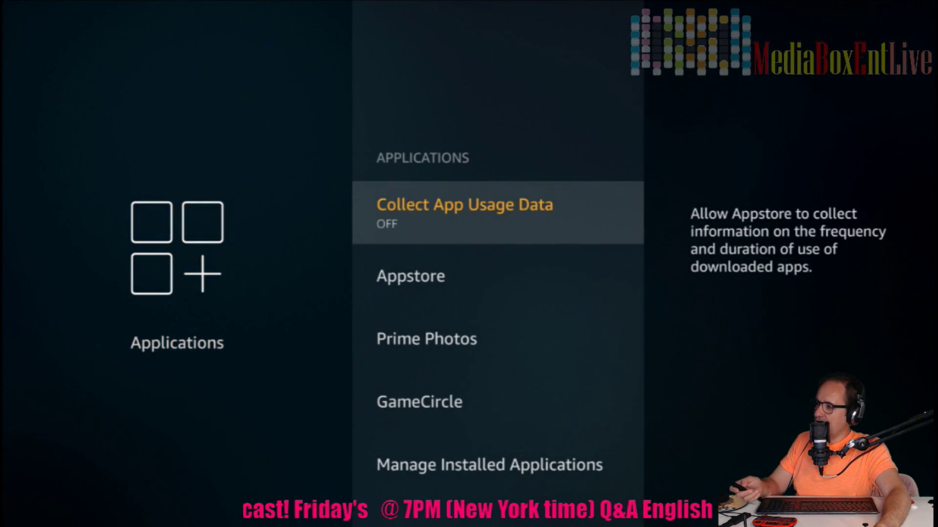
pyautogui.press('Down')
pyautogui.press('Down')
pyautogui.press('Down')
pyautogui.press('Down')
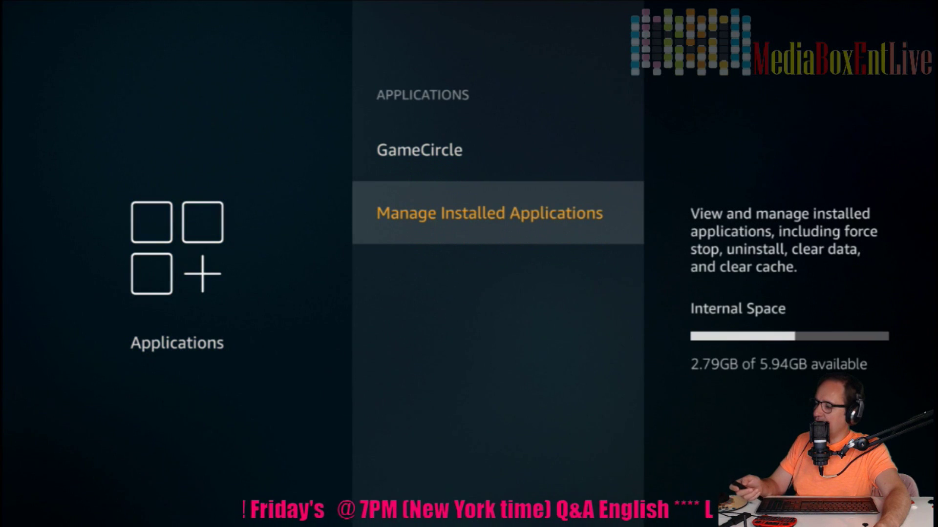
pyautogui.press('Return')
pyautogui.press('Down')
pyautogui.press('Down')
pyautogui.press('Down')
pyautogui.press('Down')
pyautogui.press('Down')
pyautogui.press('Down')
pyautogui.press('Down')
pyautogui.press('Down')
pyautogui.press('Down')
pyautogui.press('Down')
pyautogui.press('Down')
pyautogui.press('Down')
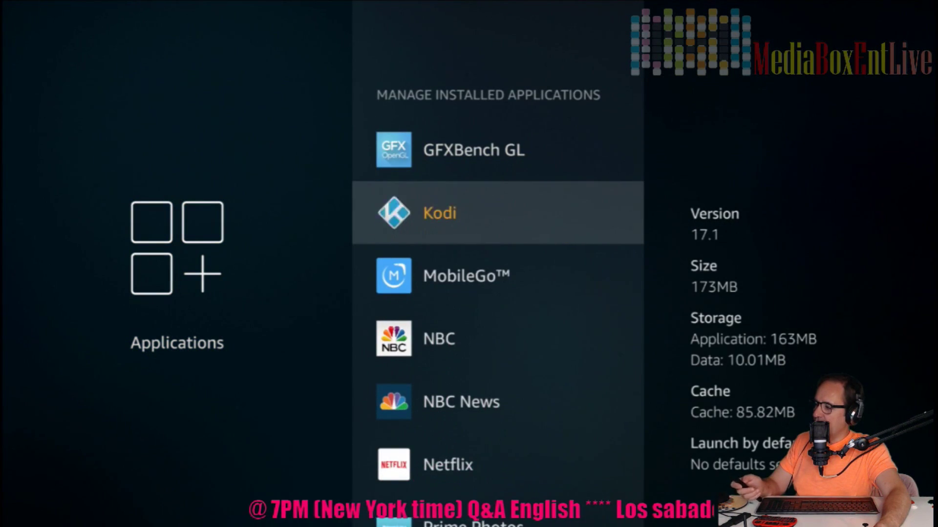
pyautogui.press('Return')
pyautogui.press('Return')
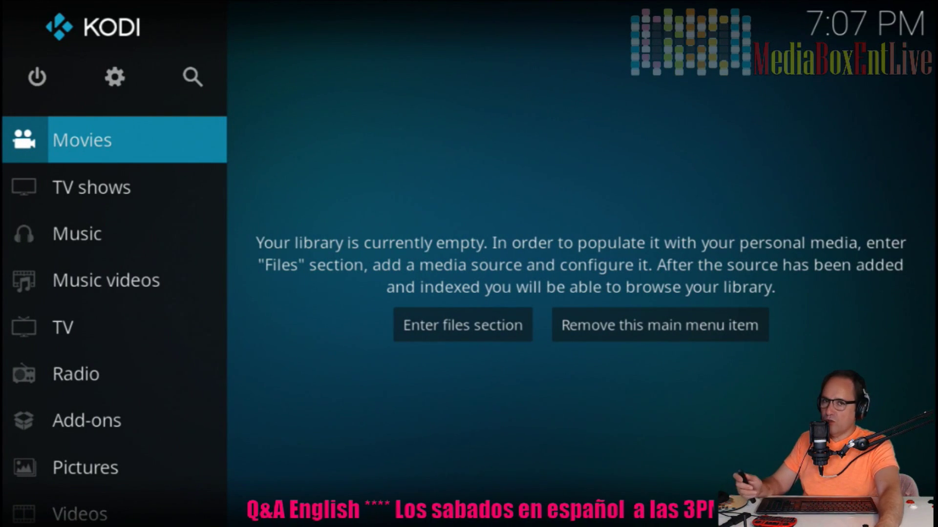
# Step: Go to Kodi's Settings > File manager and start adding a new source
pyautogui.press('Up')
pyautogui.press('Right')
pyautogui.press('Return')
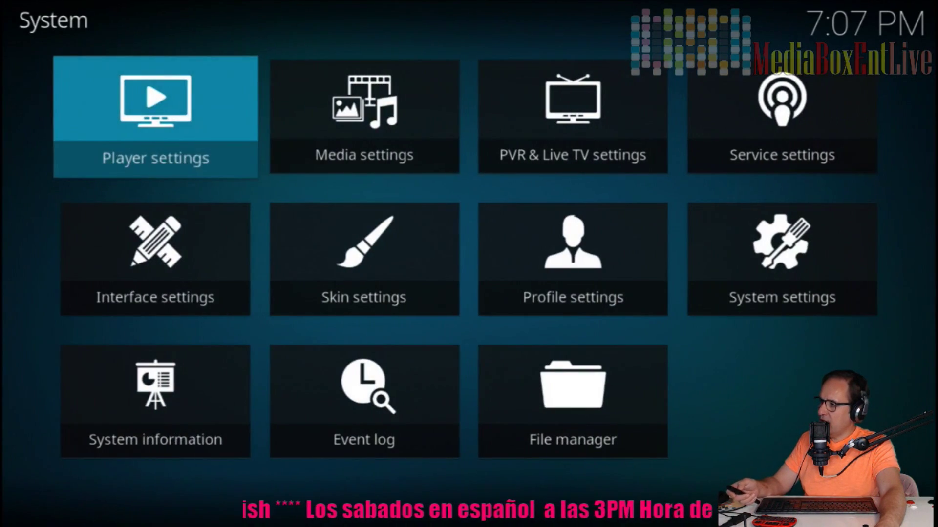
pyautogui.press('Down')
pyautogui.press('Down')
pyautogui.press('Right')
pyautogui.press('Right')
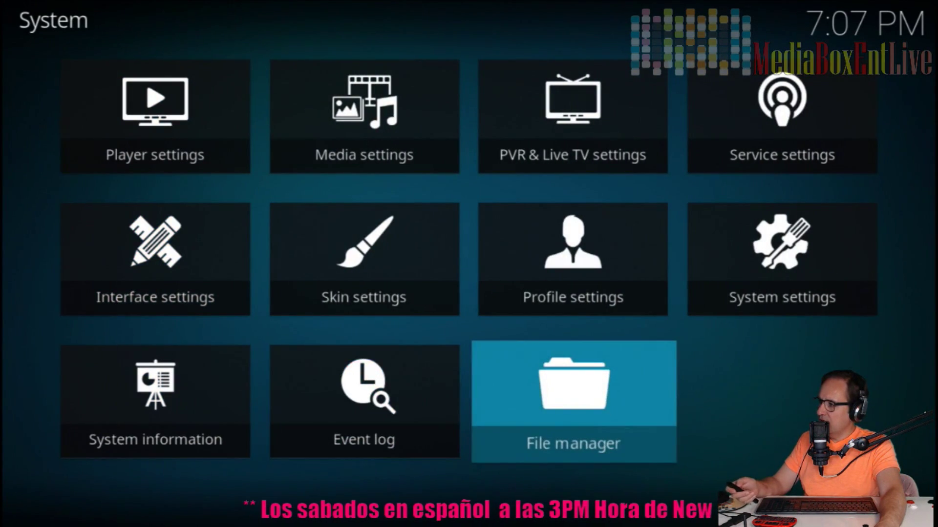
pyautogui.press('Return')
pyautogui.press('Down')
pyautogui.press('Down')
pyautogui.press('Down')
pyautogui.press('Right')
pyautogui.press('Return')
pyautogui.press('Return')
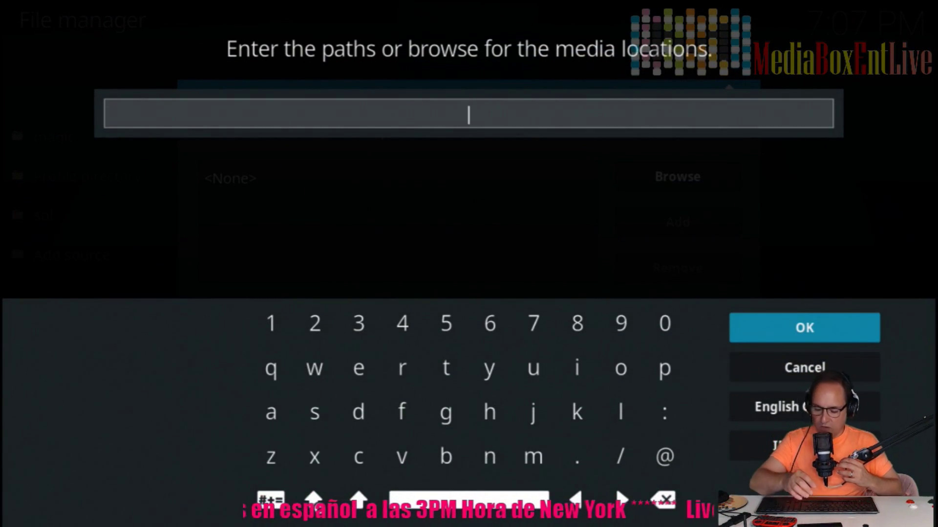
pyautogui.write('http://repo.hackmykodi.com/')
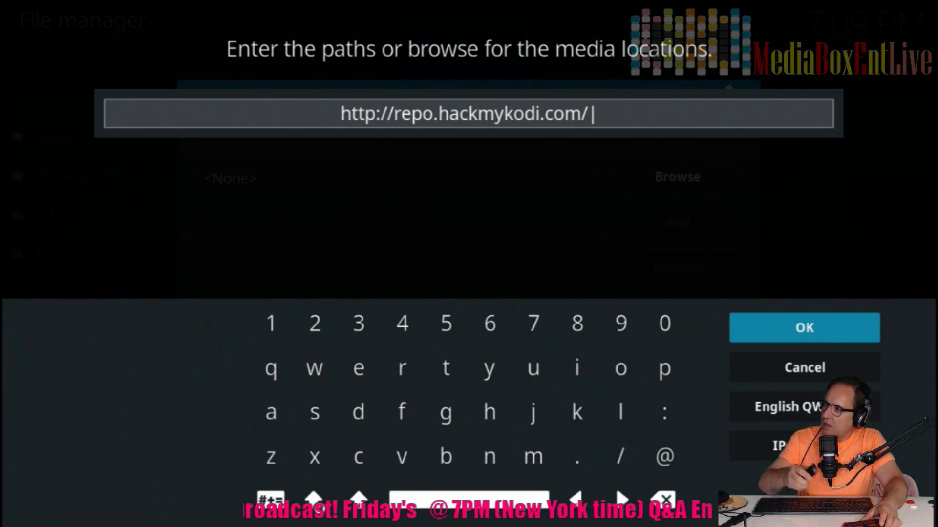
pyautogui.press('Return')
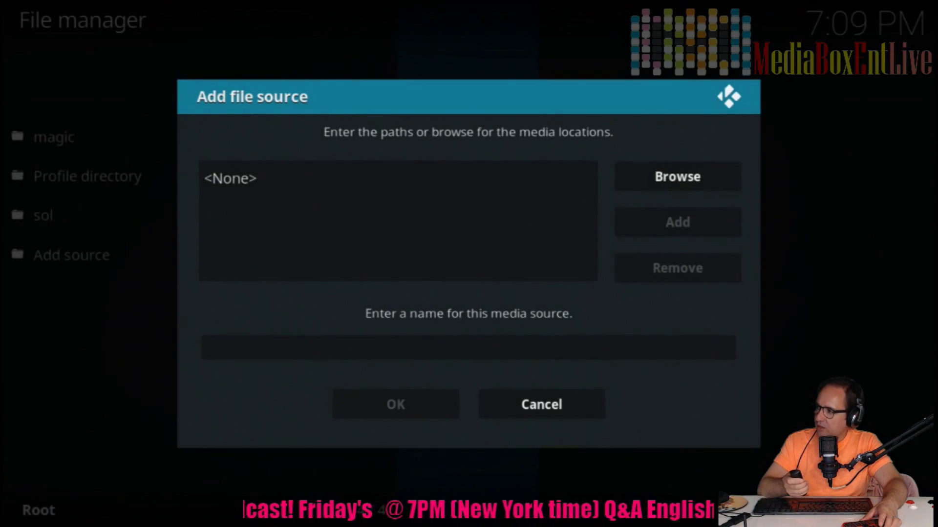
pyautogui.press('Down')
pyautogui.press('Down')
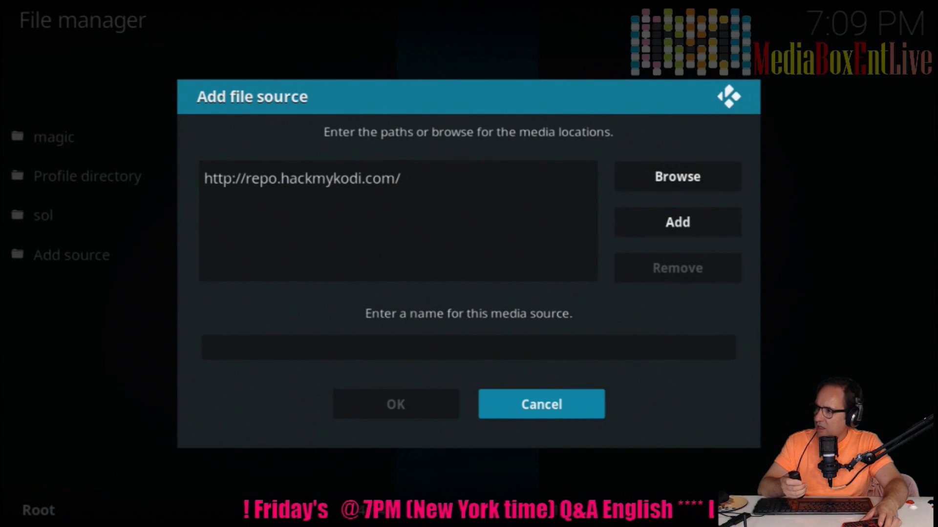
pyautogui.press('Up')
pyautogui.press('Return')
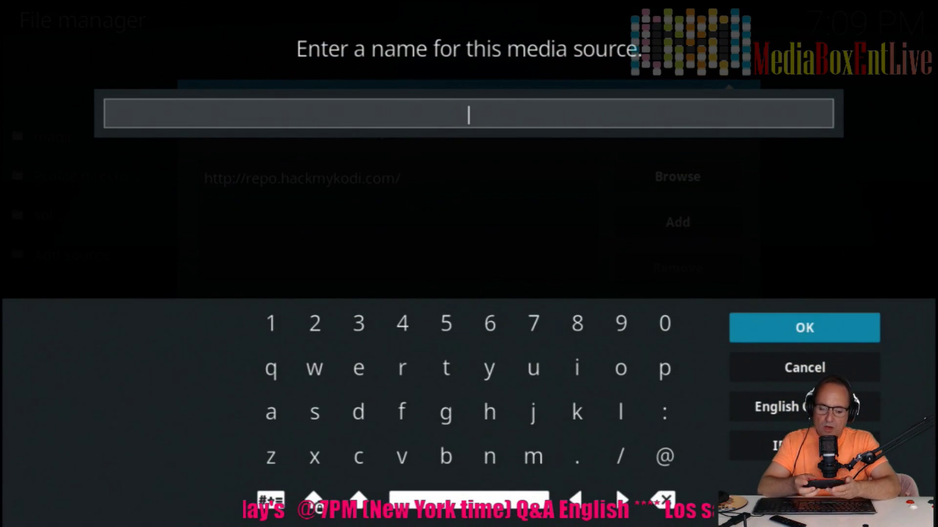
pyautogui.write('hack')
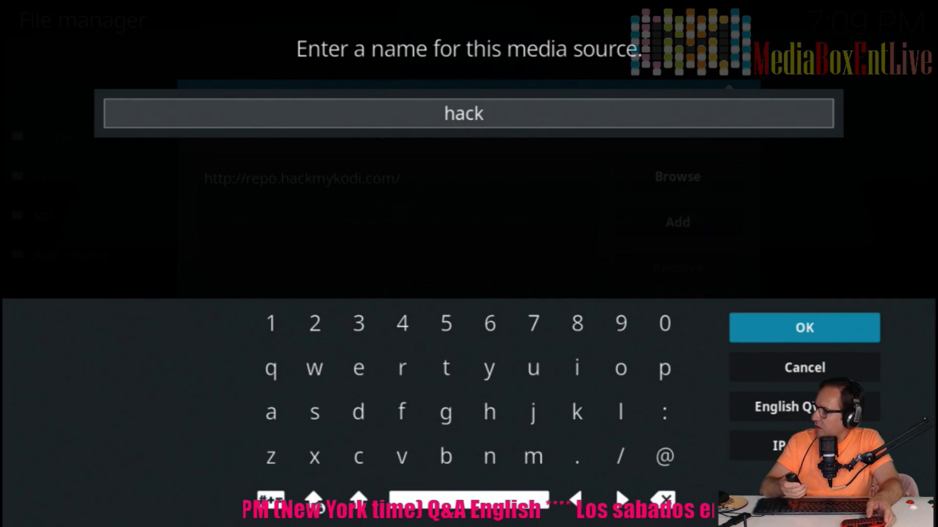
pyautogui.press('Return')
pyautogui.press('Down')
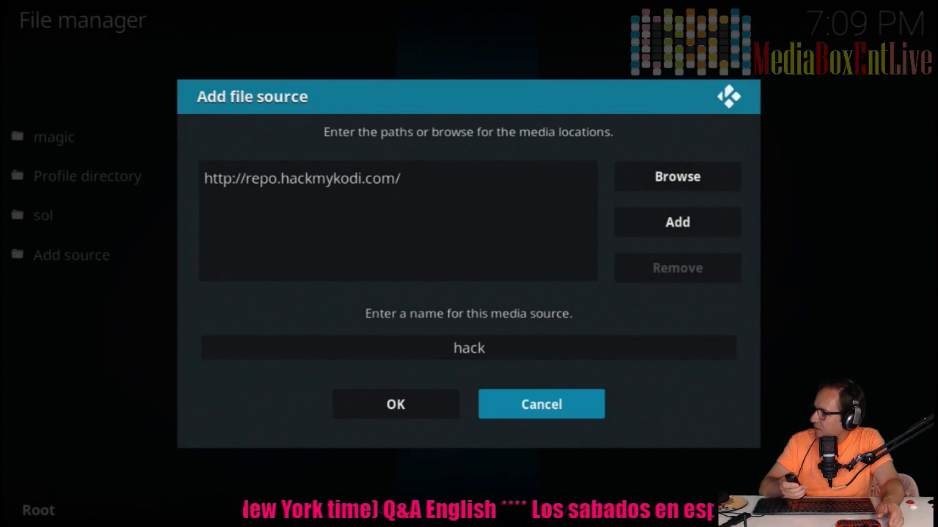
pyautogui.press('Left')
pyautogui.press('Return')
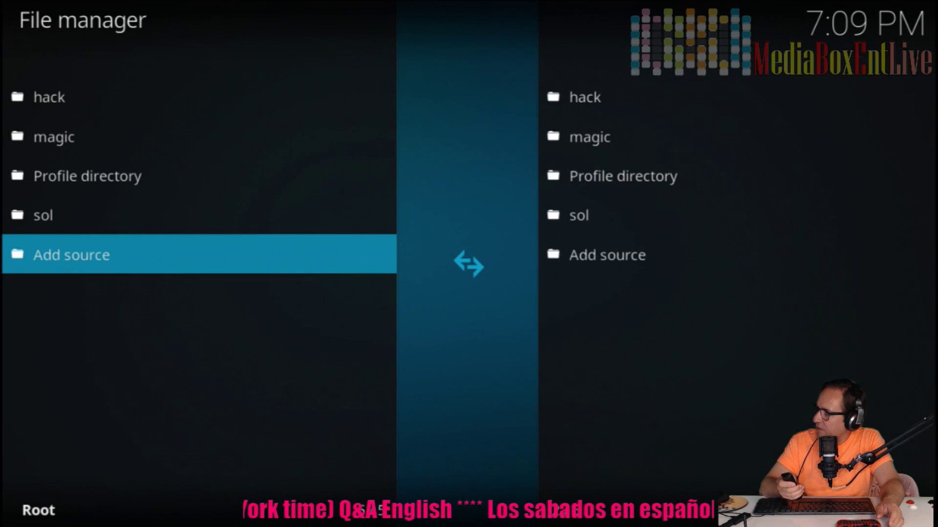
# Step: Return home and open Install from zip file in the Add-on browser
pyautogui.press('BackSpace')
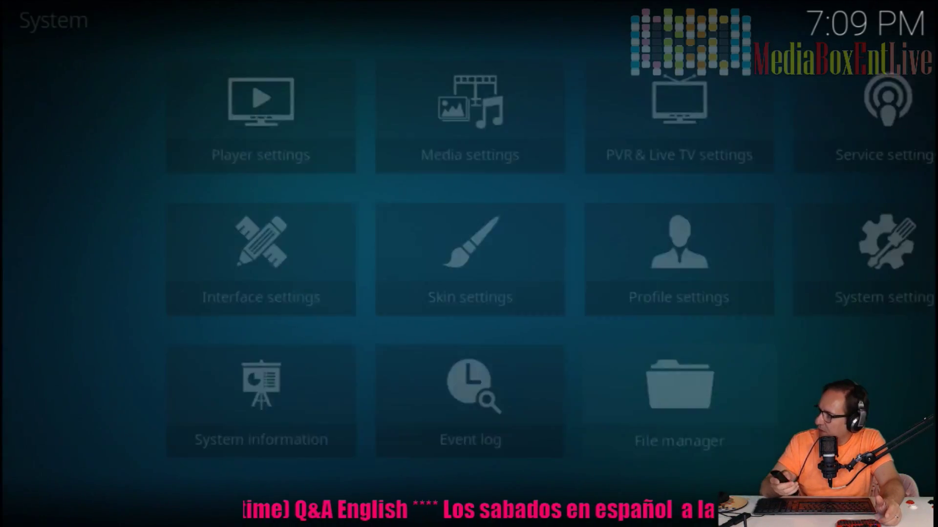
pyautogui.press('BackSpace')
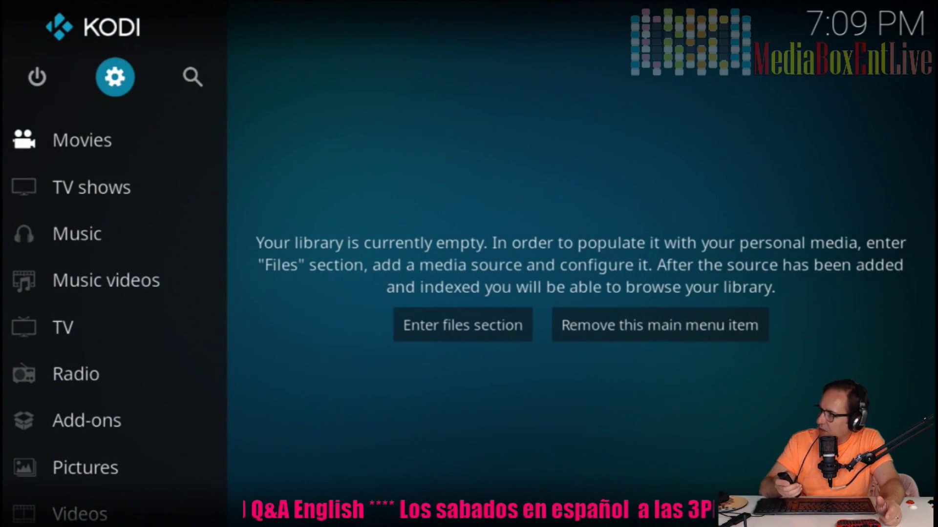
pyautogui.press('Down')
pyautogui.press('Down')
pyautogui.press('Down')
pyautogui.press('Down')
pyautogui.press('Down')
pyautogui.press('Down')
pyautogui.press('Down')
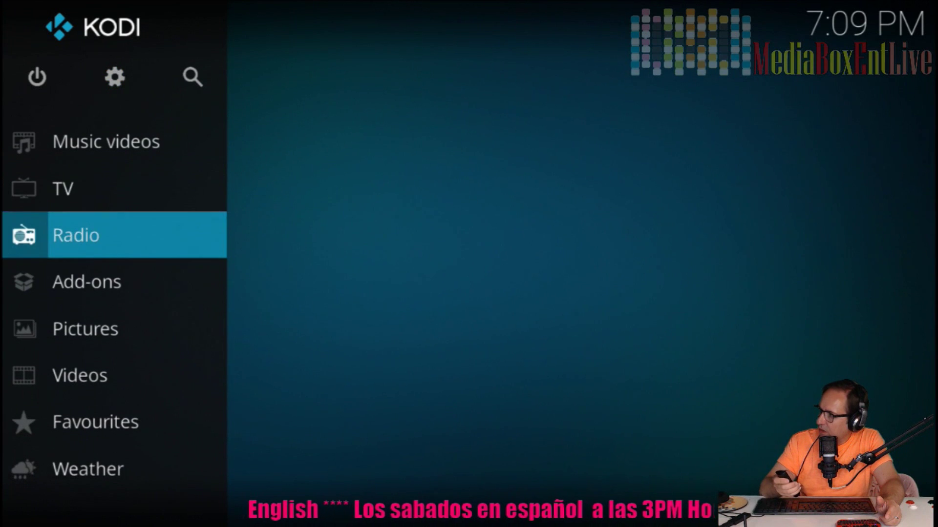
pyautogui.press('Return')
pyautogui.press('Up')
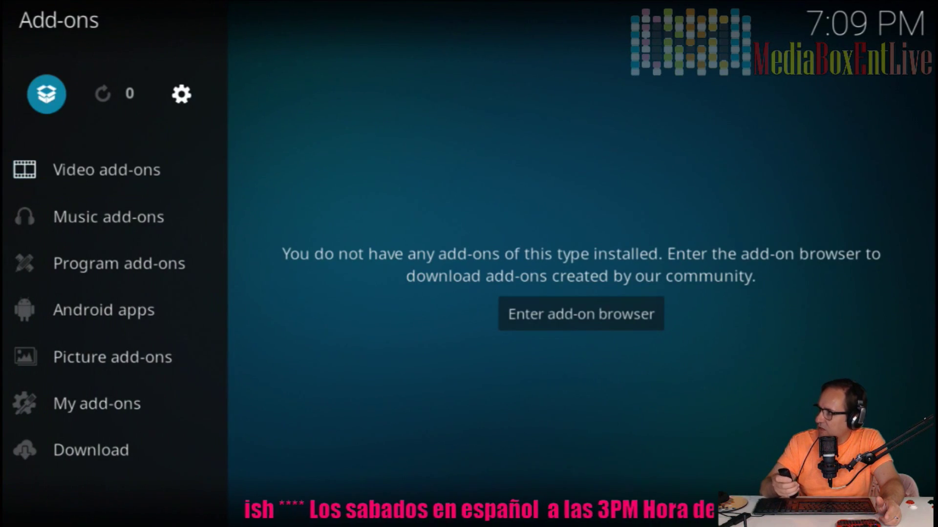
pyautogui.press('Return')
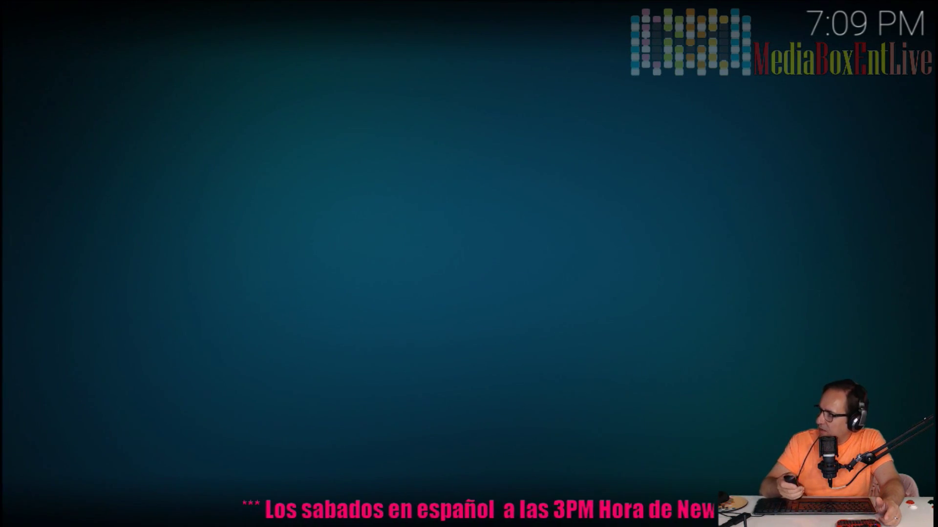
pyautogui.press('Down')
pyautogui.press('Down')
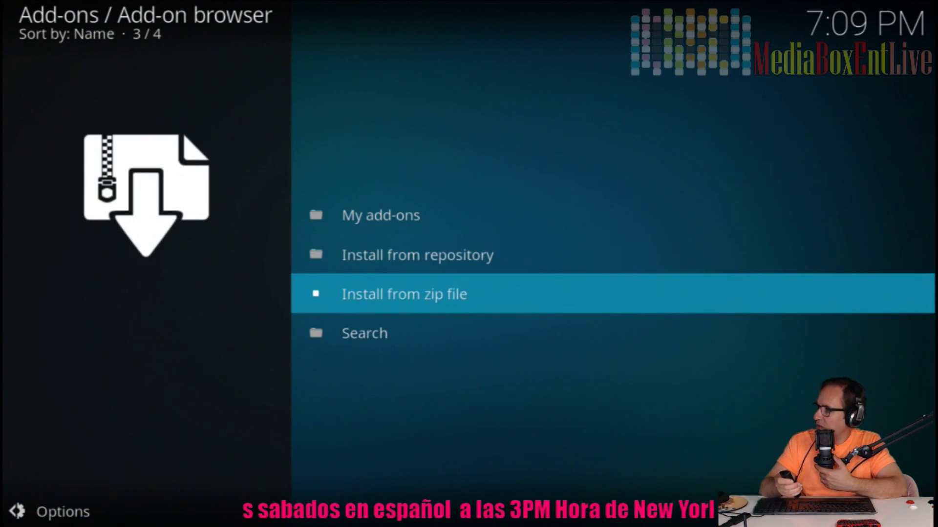
pyautogui.press('Return')
# Step: Install plugin.program.advancedsettings-0.8.8.zip from hack > program-addons > system-settings
pyautogui.press('Down')
pyautogui.press('Down')
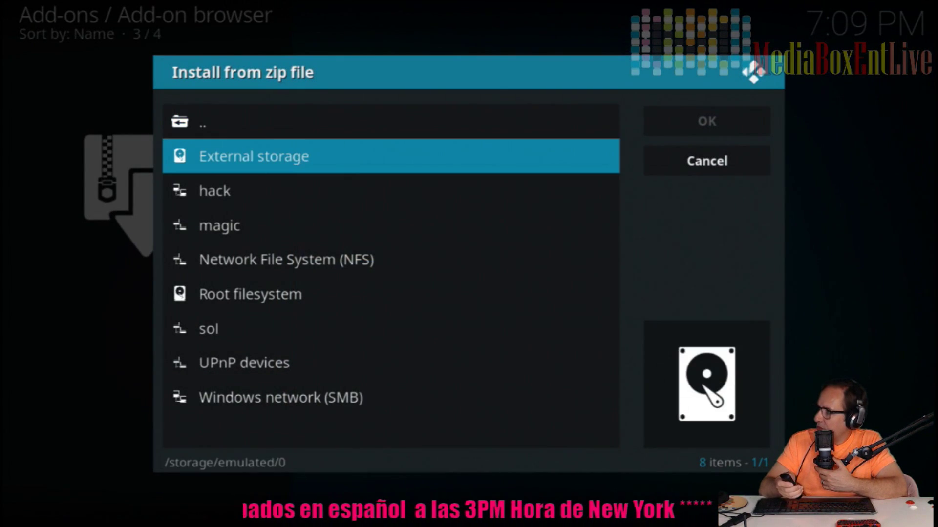
pyautogui.press('Return')
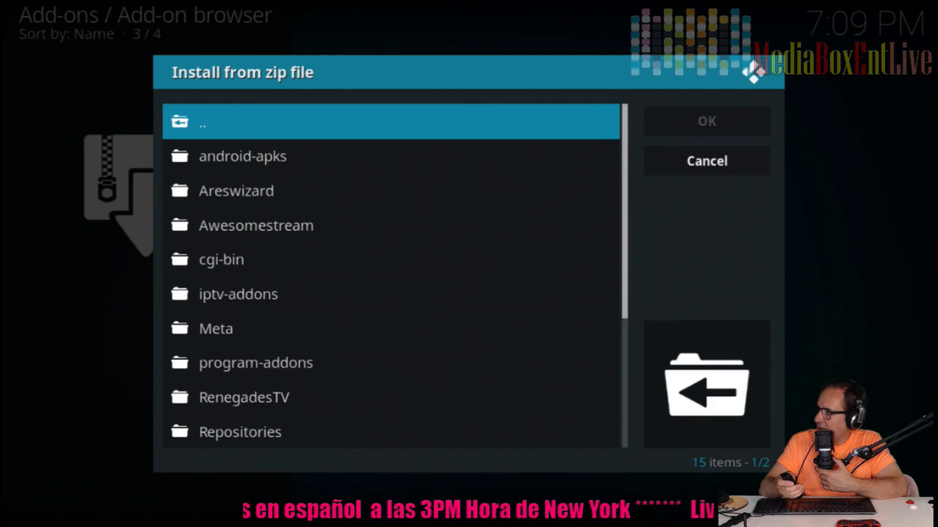
pyautogui.press('Down')
pyautogui.press('Down')
pyautogui.press('Down')
pyautogui.press('Down')
pyautogui.press('Down')
pyautogui.press('Down')
pyautogui.press('Down')
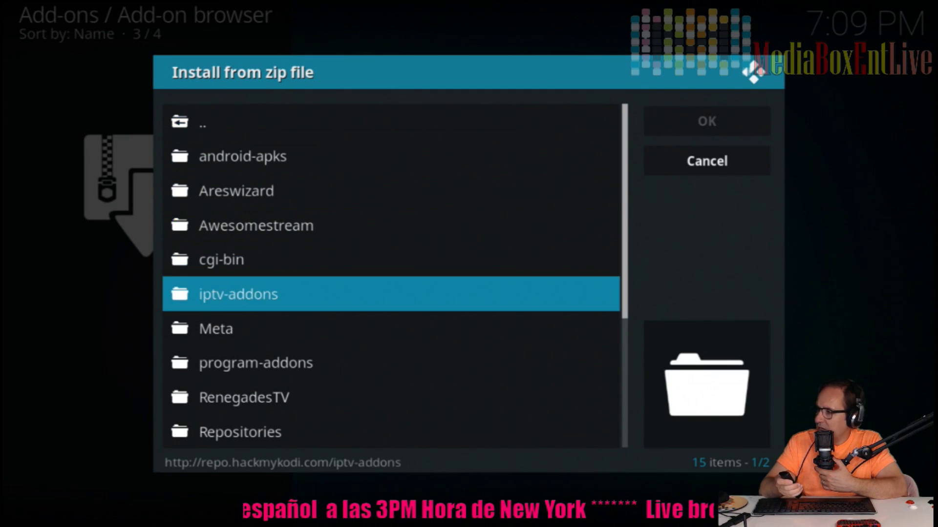
pyautogui.press('Return')
pyautogui.press('Down')
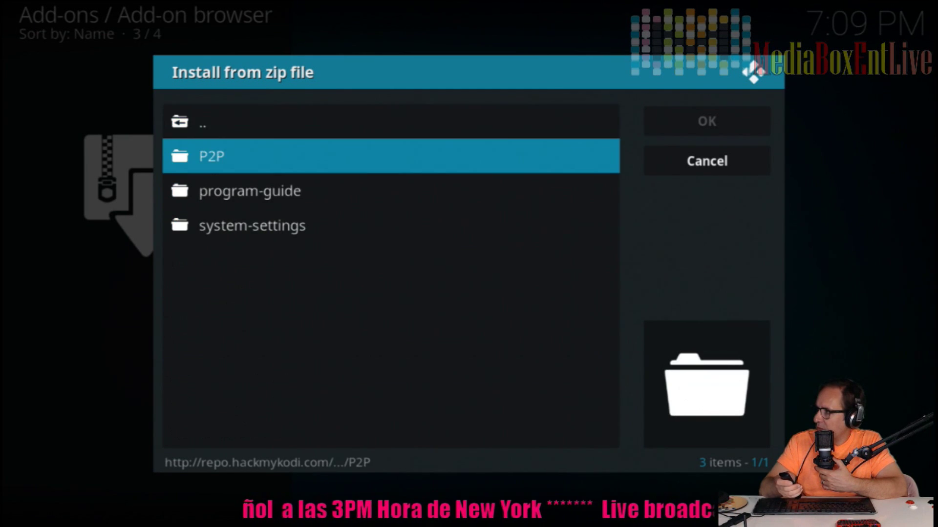
pyautogui.press('Down')
pyautogui.press('Down')
pyautogui.press('Return')
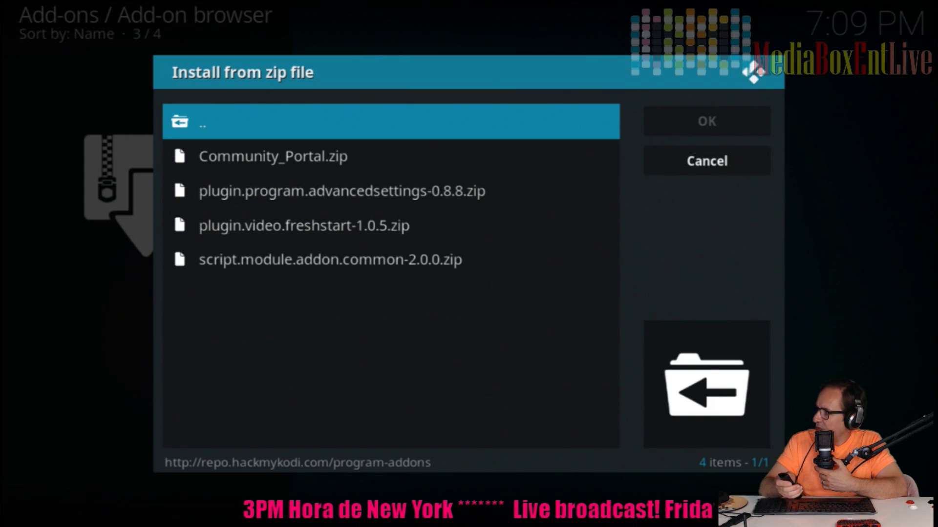
pyautogui.press('Down')
pyautogui.press('Down')
pyautogui.press('Return')
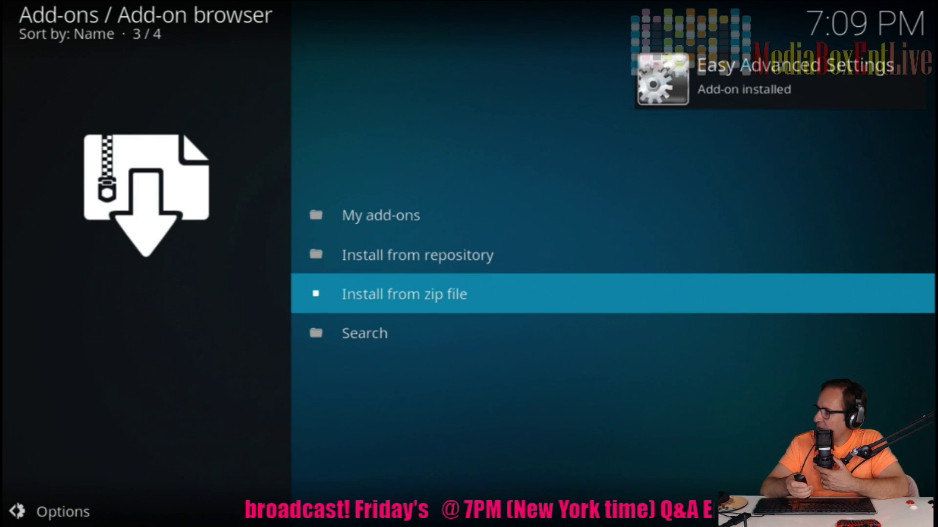
# Step: Launch Easy Advanced Settings, choose Edit Settings, and open the Network category
pyautogui.press('Escape')
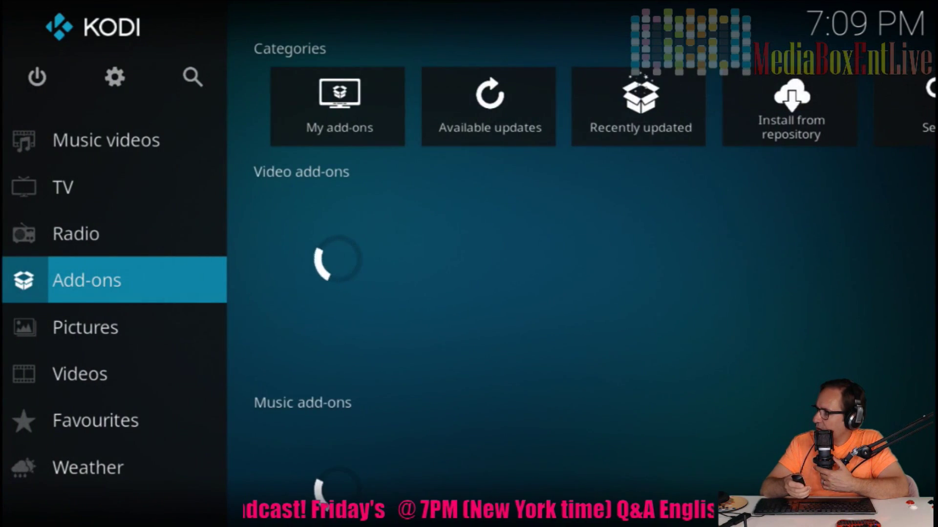
pyautogui.press('Right')
pyautogui.press('Down')
pyautogui.press('Down')
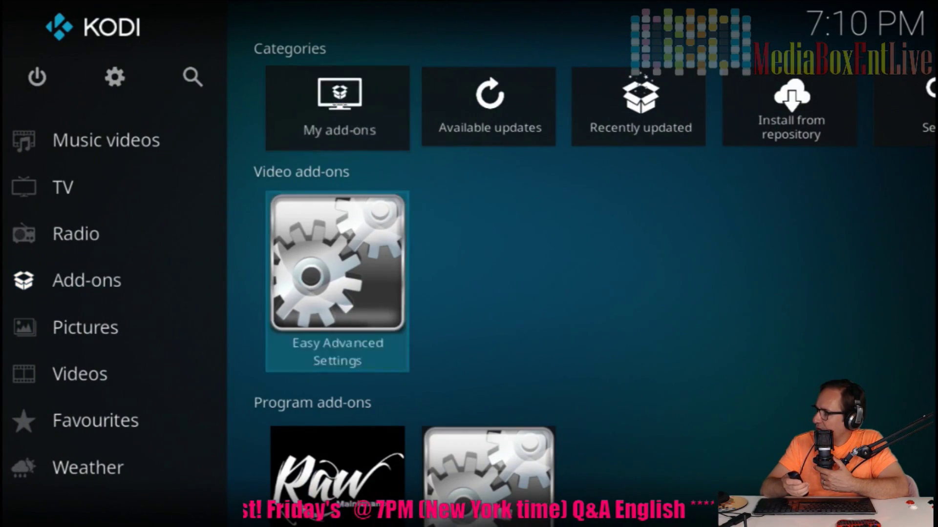
pyautogui.press('Right')
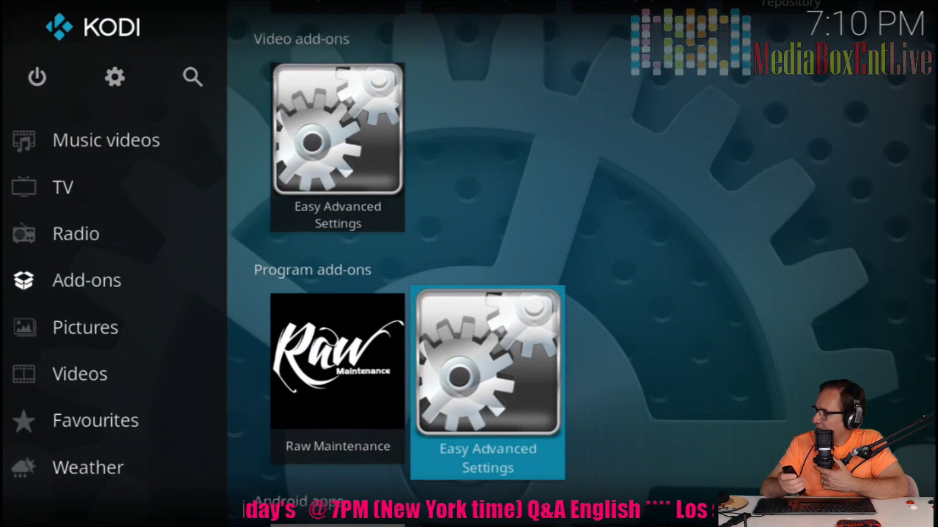
pyautogui.press('Return')
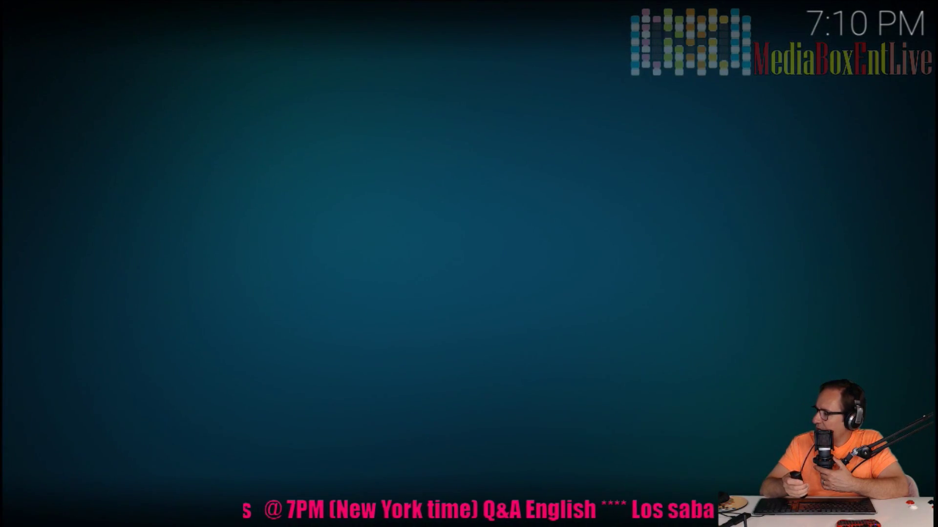
pyautogui.press('Down')
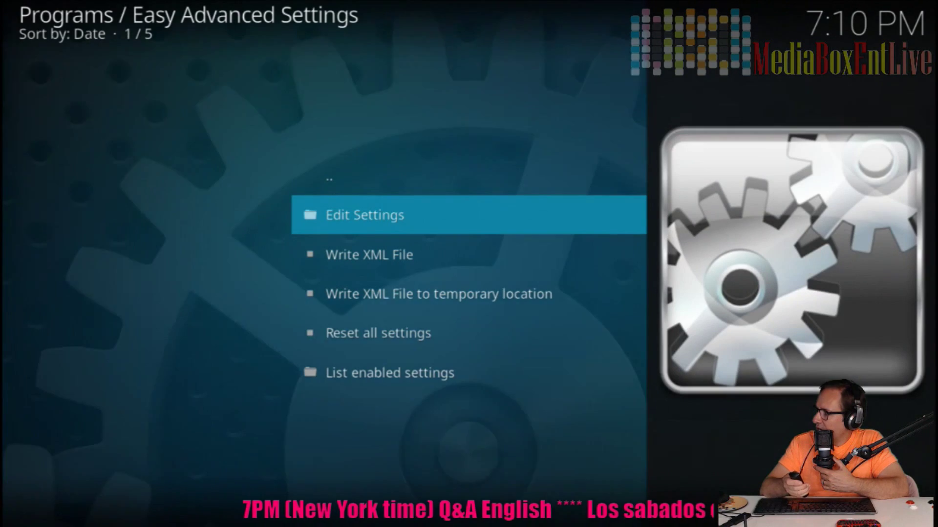
pyautogui.press('Return')
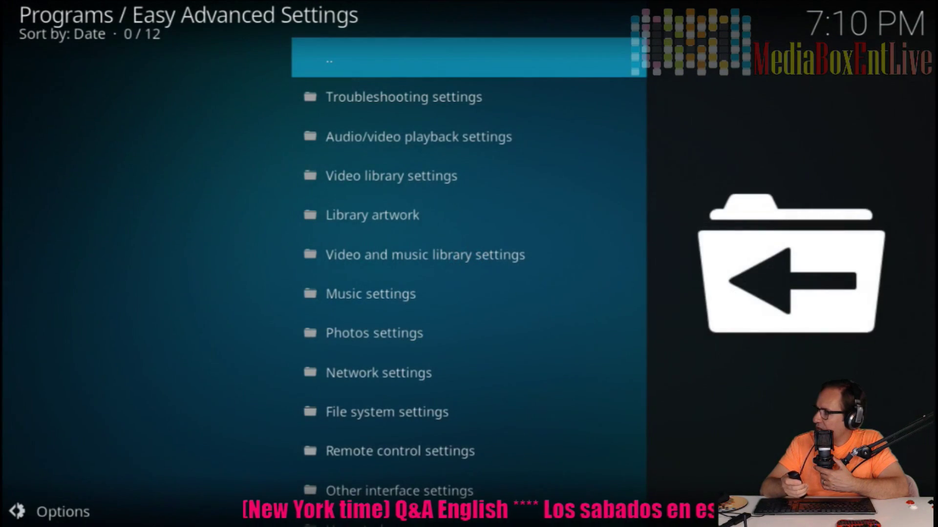
pyautogui.press('Down')
pyautogui.press('Down')
pyautogui.press('Down')
pyautogui.press('Down')
pyautogui.press('Down')
pyautogui.press('Down')
pyautogui.press('Down')
pyautogui.press('Down')
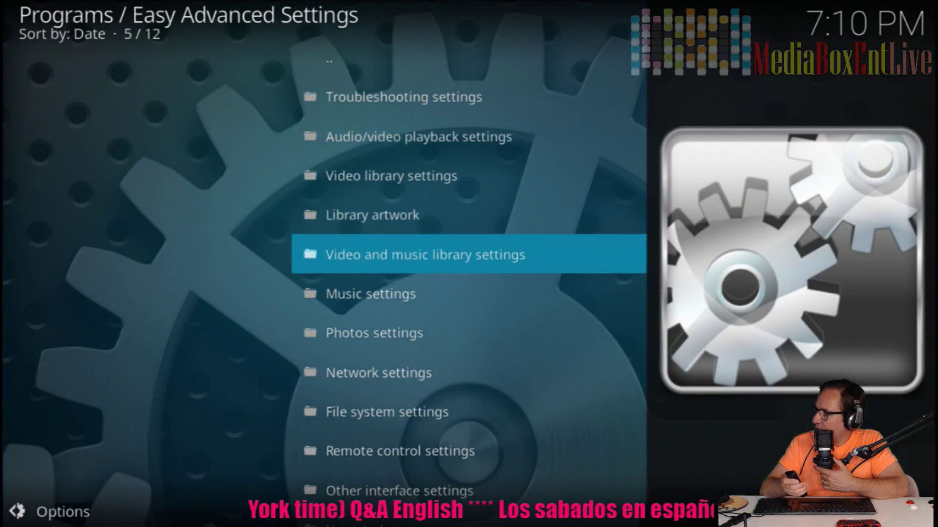
pyautogui.press('Return')
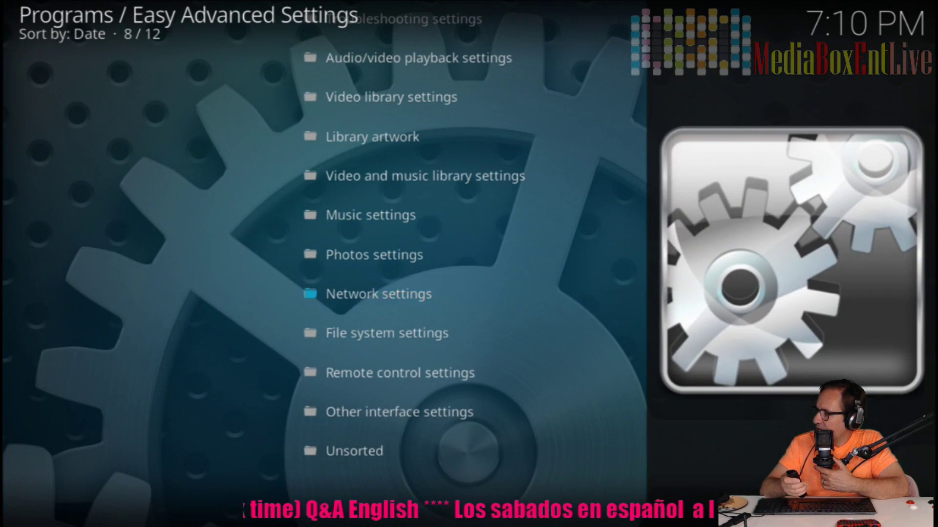
pyautogui.press('Down')
pyautogui.press('Down')
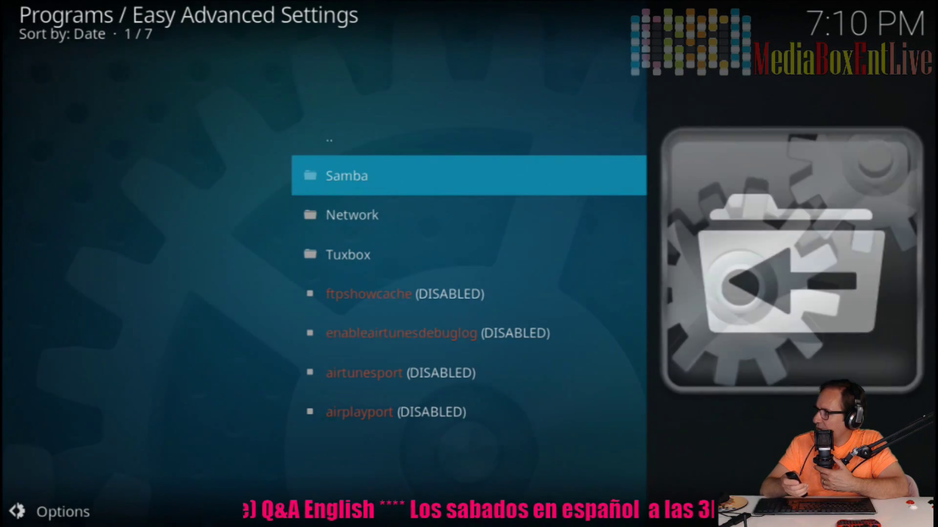
# Step: Change readbufferfactor from DISABLED to 4 in the Network group
pyautogui.press('Return')
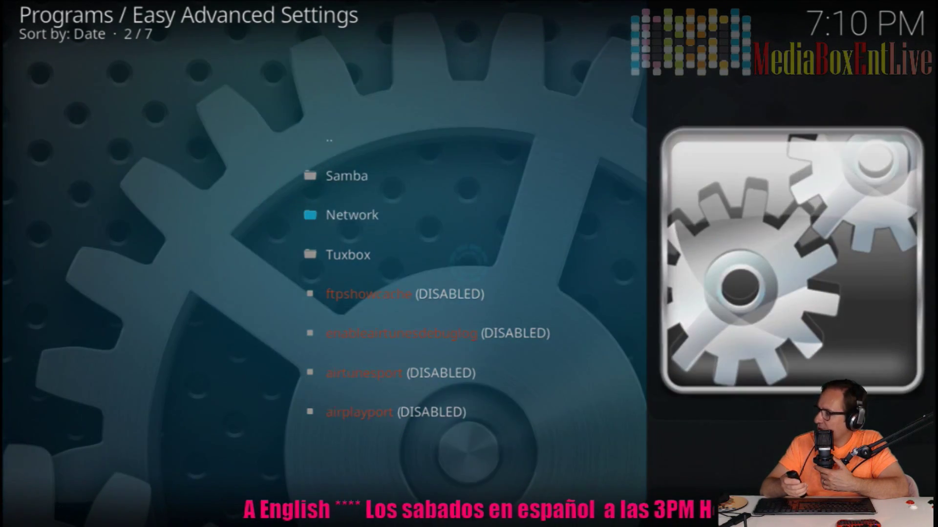
pyautogui.press('Down')
pyautogui.press('Down')
pyautogui.press('Down')
pyautogui.press('Down')
pyautogui.press('Down')
pyautogui.press('Down')
pyautogui.press('Down')
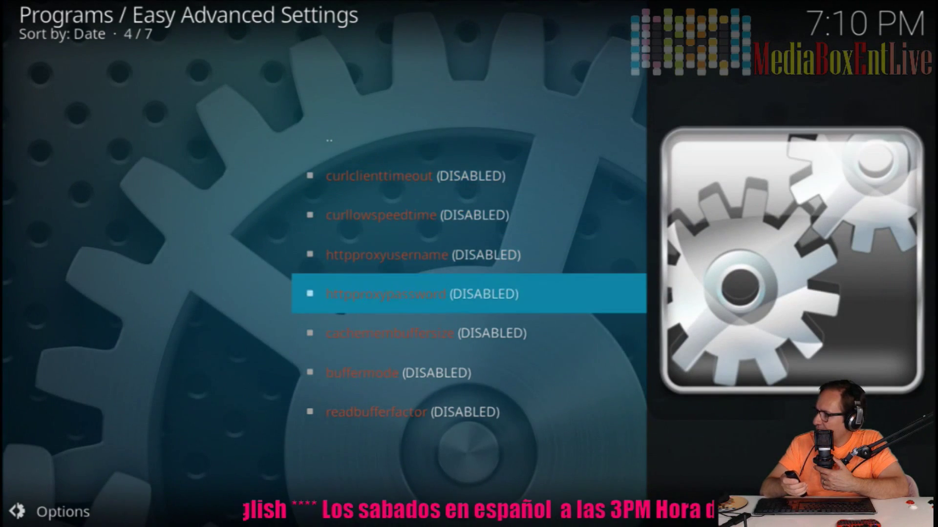
pyautogui.press('Return')
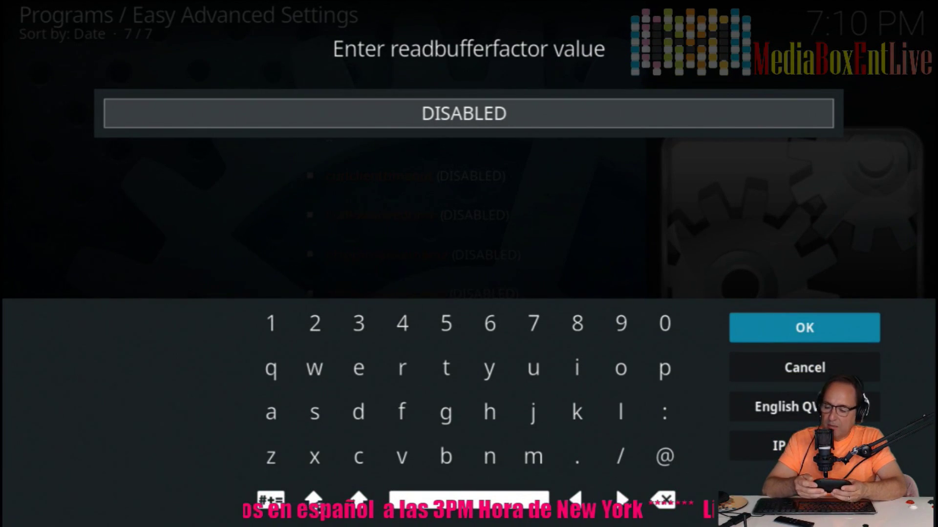
pyautogui.press('BackSpace')
pyautogui.press('BackSpace')
pyautogui.press('BackSpace')
pyautogui.press('BackSpace')
pyautogui.press('BackSpace')
pyautogui.press('BackSpace')
pyautogui.press('BackSpace')
pyautogui.press('BackSpace')
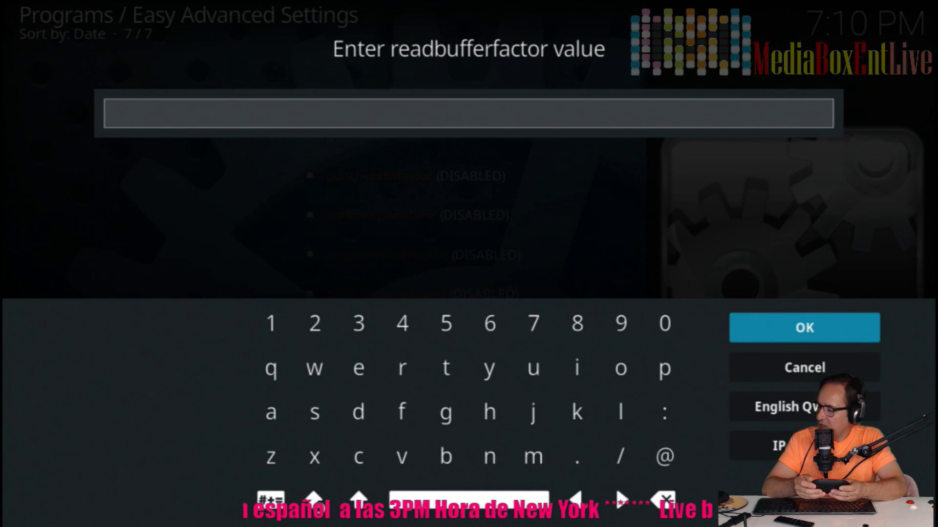
pyautogui.write('4')
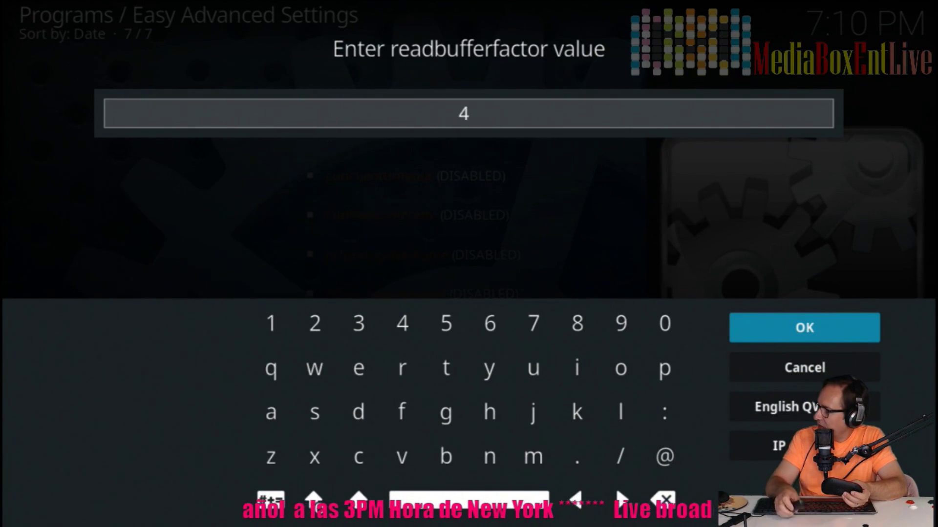
pyautogui.press('Return')
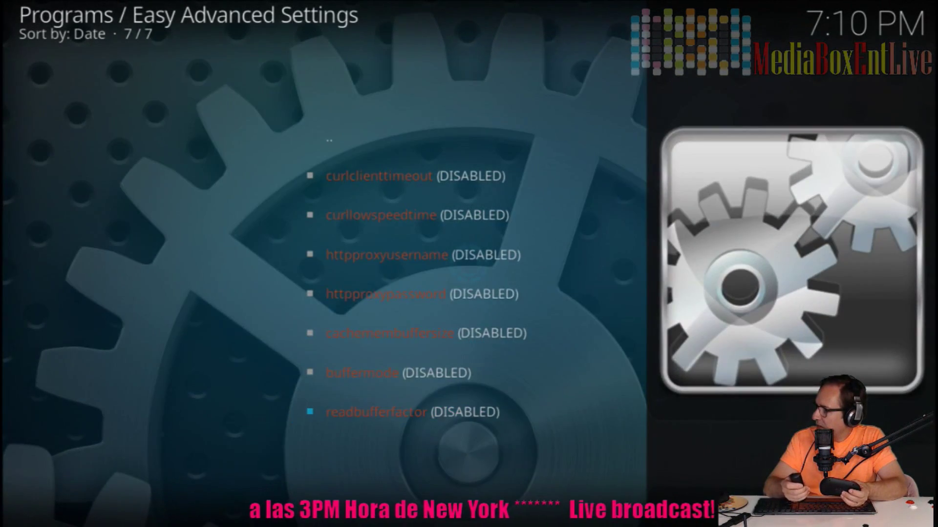
# Step: Set buffermode to 1
pyautogui.press('Down')
pyautogui.press('Down')
pyautogui.press('Down')
pyautogui.press('Down')
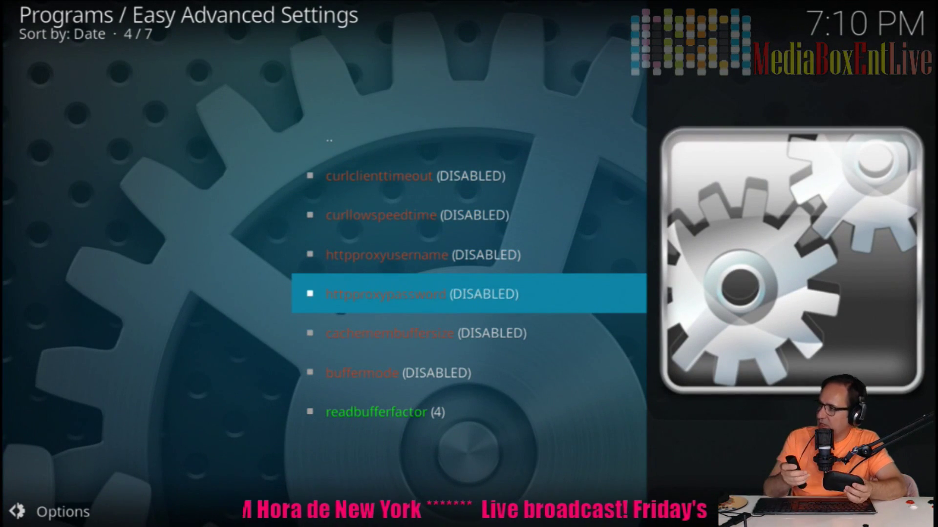
pyautogui.press('Down')
pyautogui.press('Down')
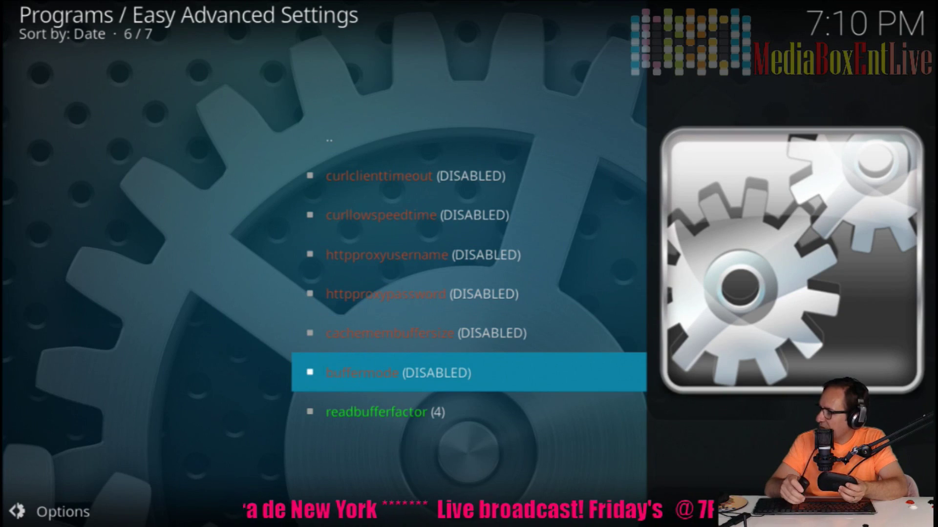
pyautogui.press('Return')
pyautogui.press('Down')
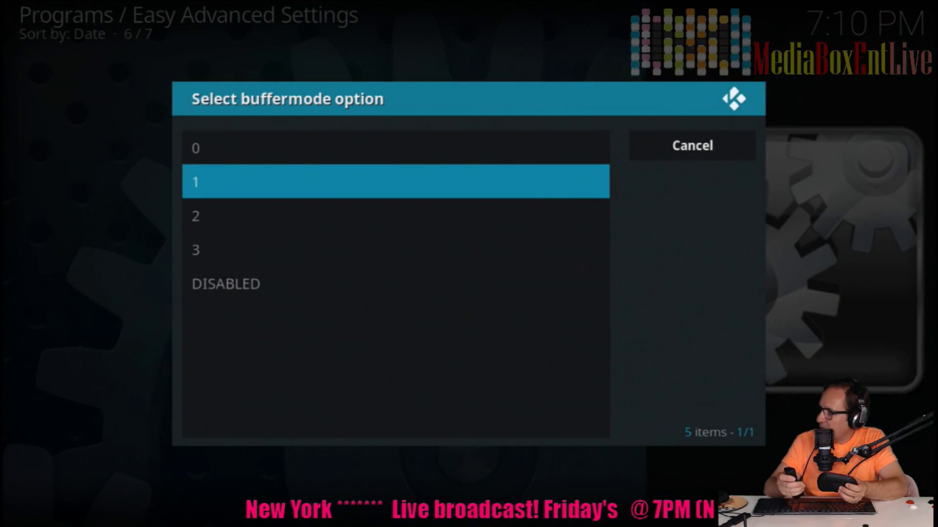
pyautogui.press('Return')
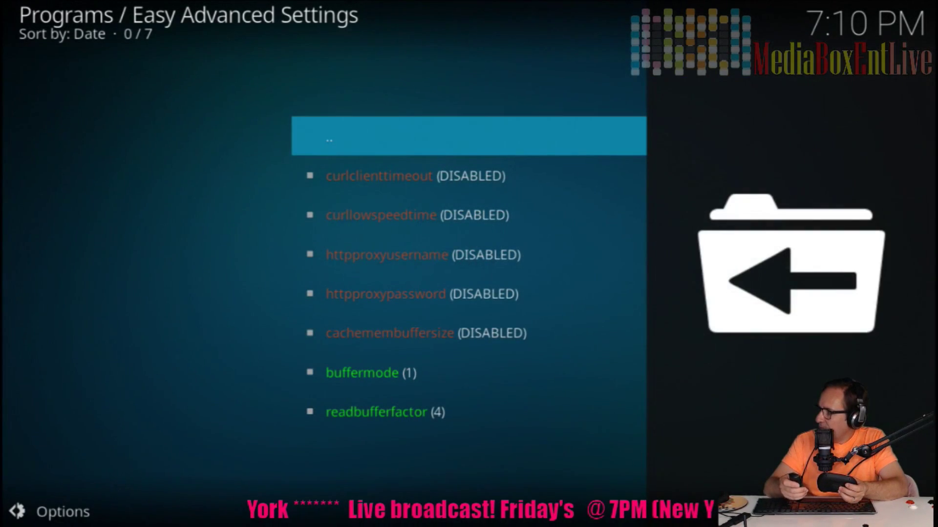
# Step: Replace cachemembuffersize's DISABLED value with 419430300
pyautogui.press('Down')
pyautogui.press('Down')
pyautogui.press('Down')
pyautogui.press('Down')
pyautogui.press('Down')
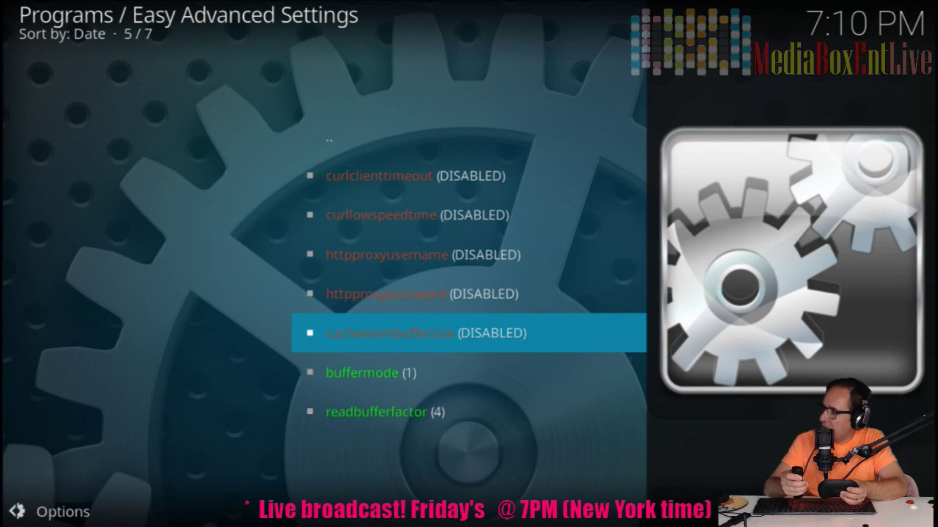
pyautogui.press('Return')
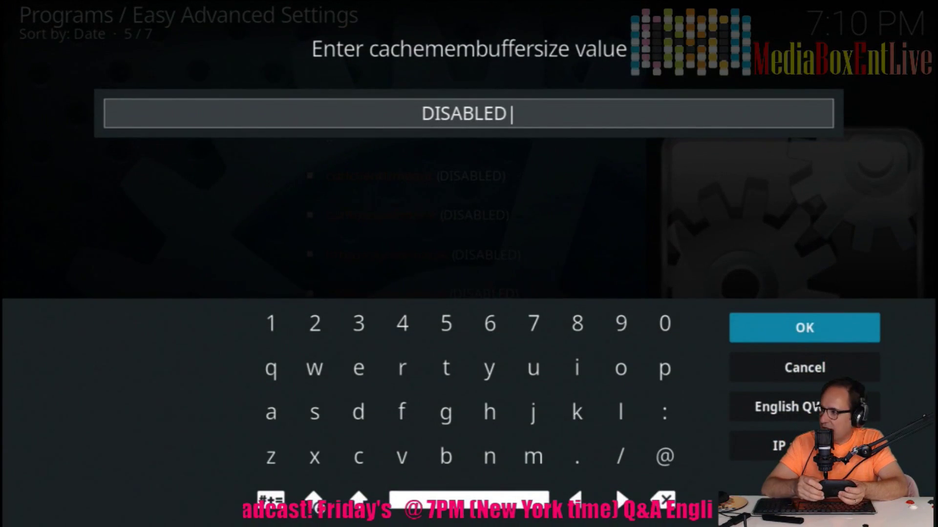
pyautogui.write('419430300')
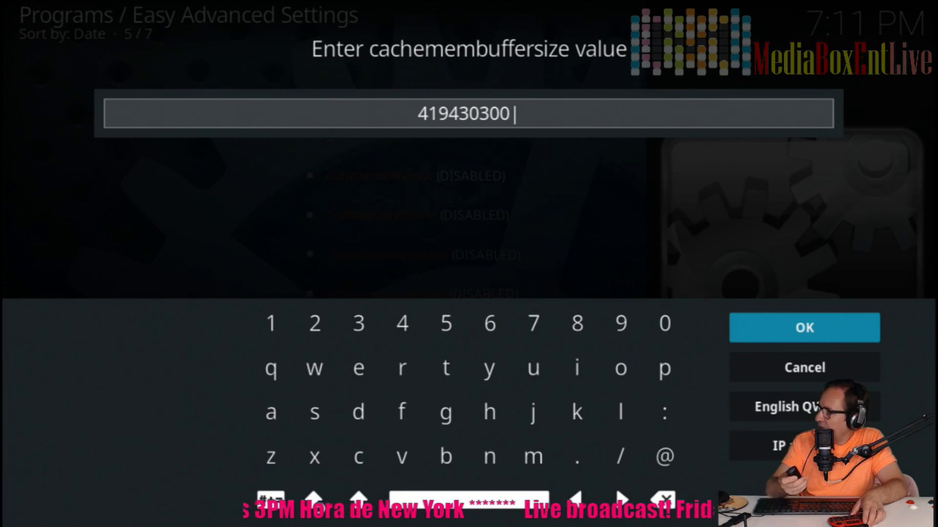
pyautogui.press('Return')
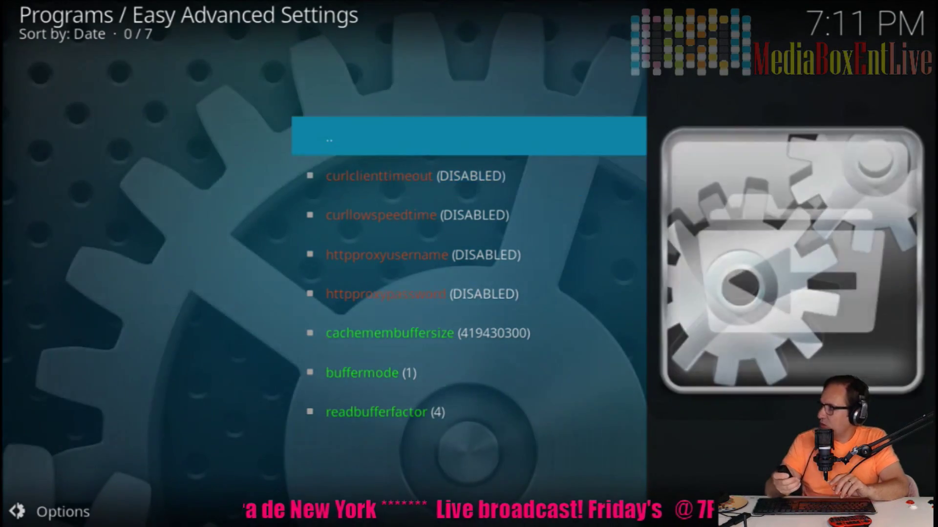
# Step: Return to the Easy Advanced Settings main menu and write the settings to the XML file
pyautogui.press('BackSpace')
pyautogui.press('Up')
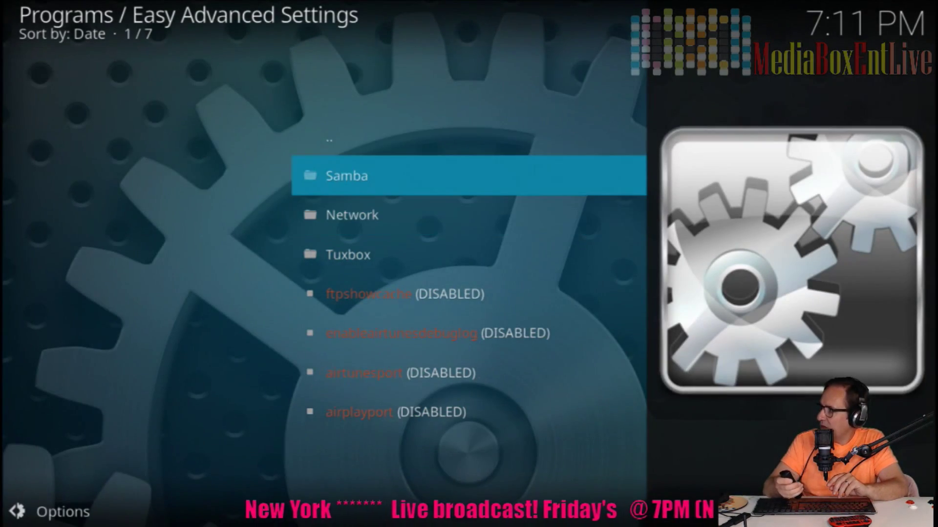
pyautogui.press('Up')
pyautogui.press('Return')
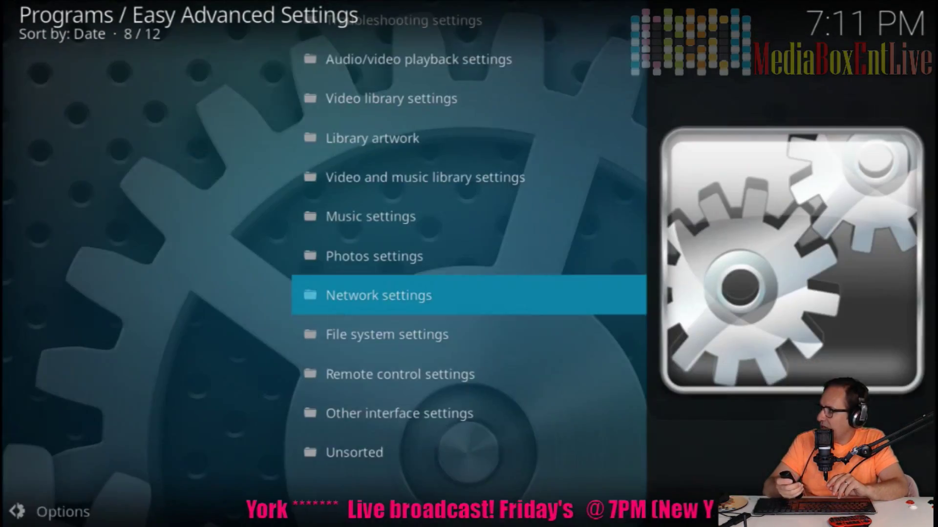
pyautogui.press('Up')
pyautogui.press('Up')
pyautogui.press('Up')
pyautogui.press('Up')
pyautogui.press('Up')
pyautogui.press('Up')
pyautogui.press('Up')
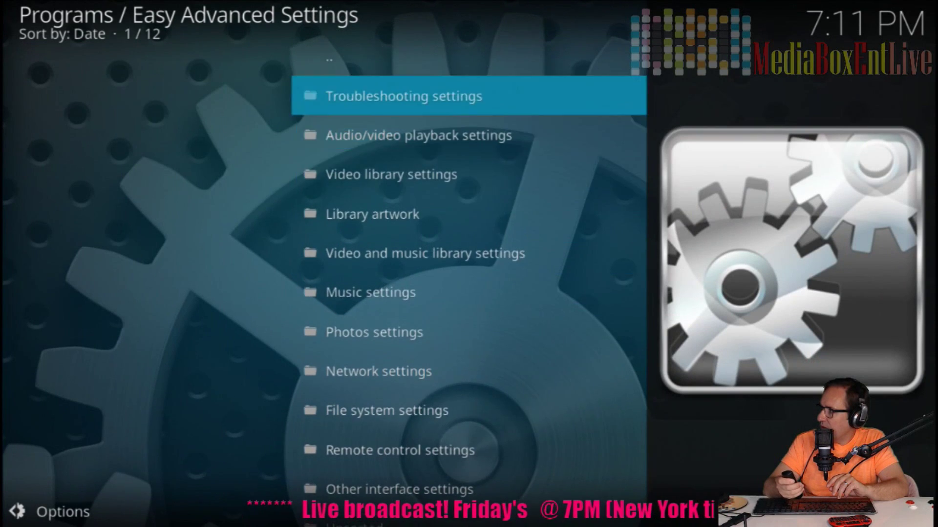
pyautogui.press('Return')
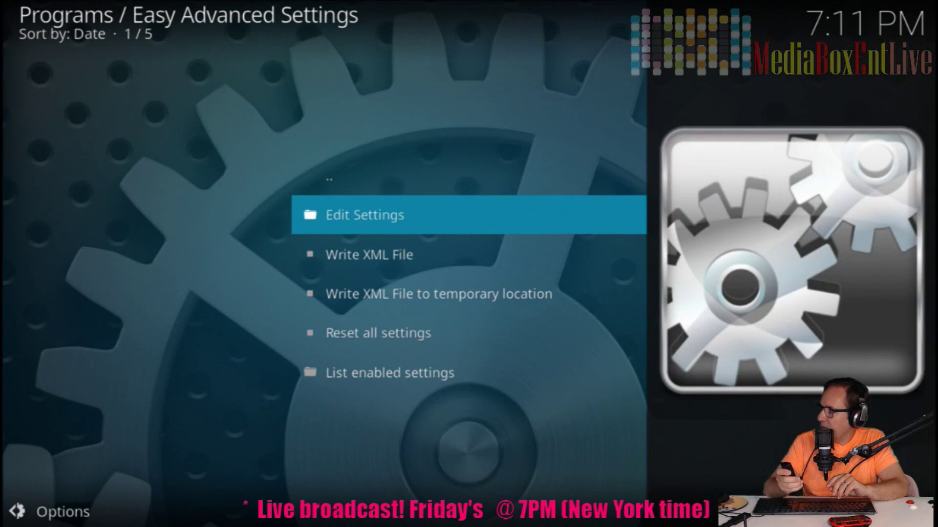
pyautogui.press('Down')
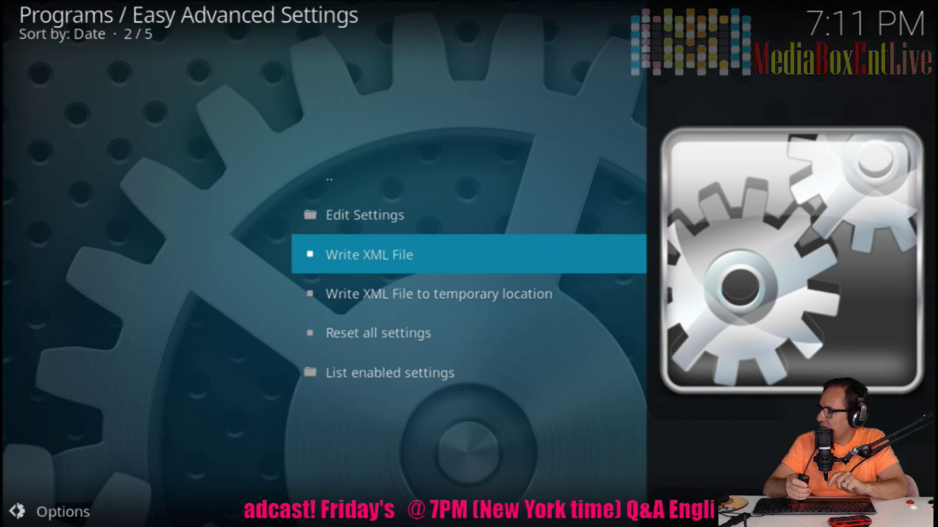
pyautogui.press('Return')
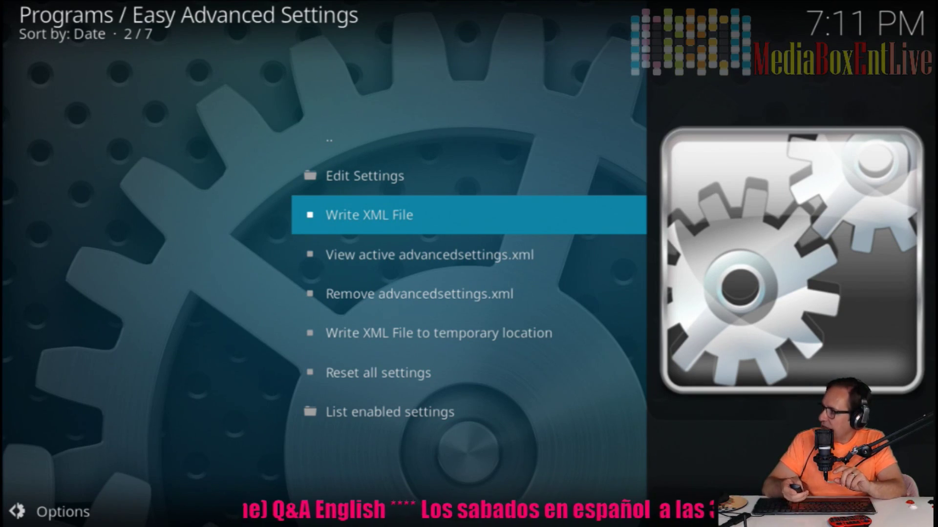
# Step: Back out to Kodi's home screen, open the System settings, and enter File manager
pyautogui.press('BackSpace')
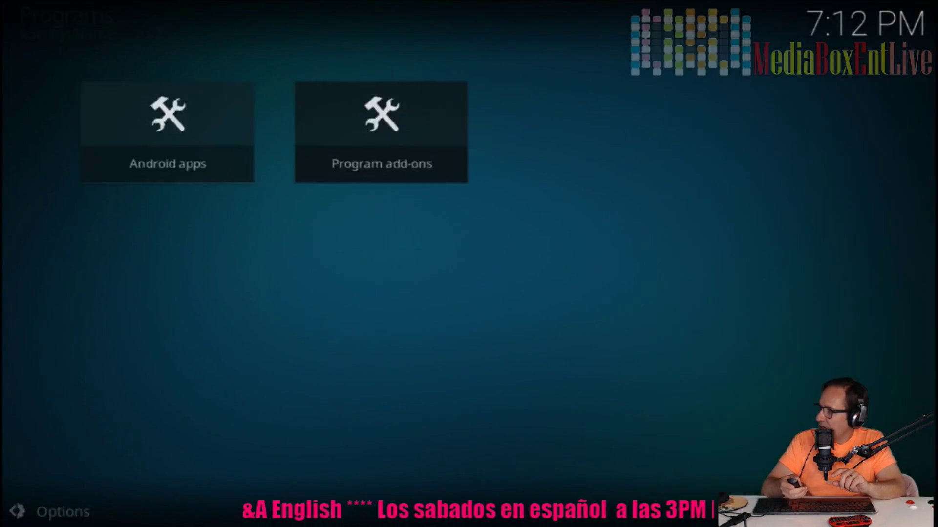
pyautogui.press('BackSpace')
pyautogui.press('Left')
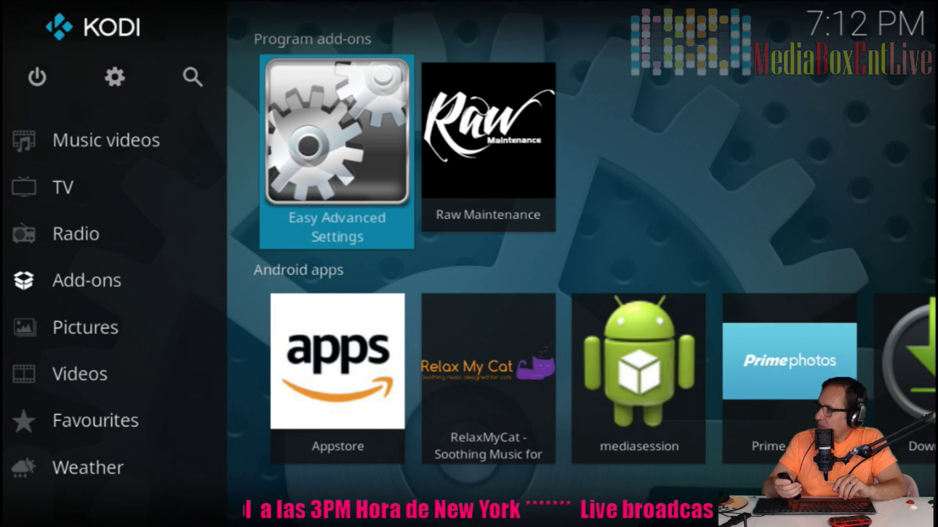
pyautogui.press('Up')
pyautogui.press('Up')
pyautogui.press('Left')
pyautogui.press('Up')
pyautogui.press('Up')
pyautogui.press('Up')
pyautogui.press('Up')
pyautogui.press('Up')
pyautogui.press('Up')
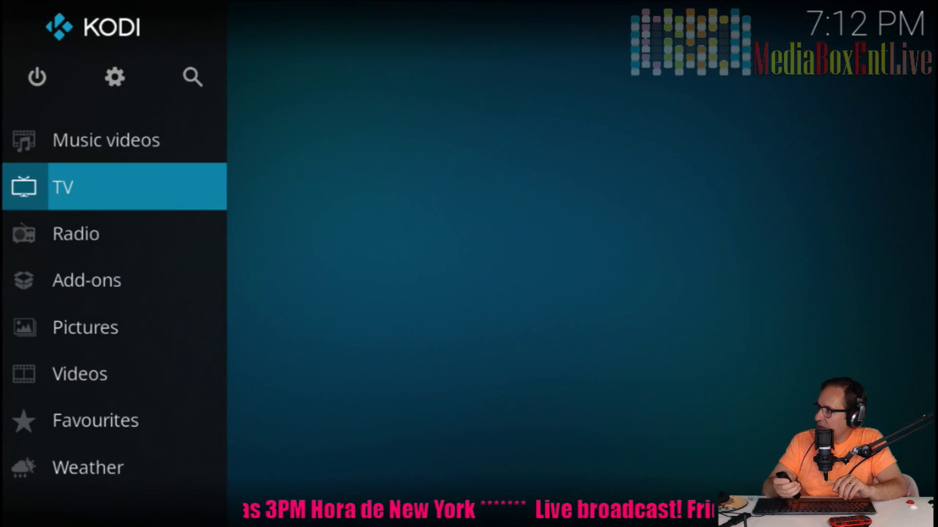
pyautogui.press('Up')
pyautogui.press('Right')
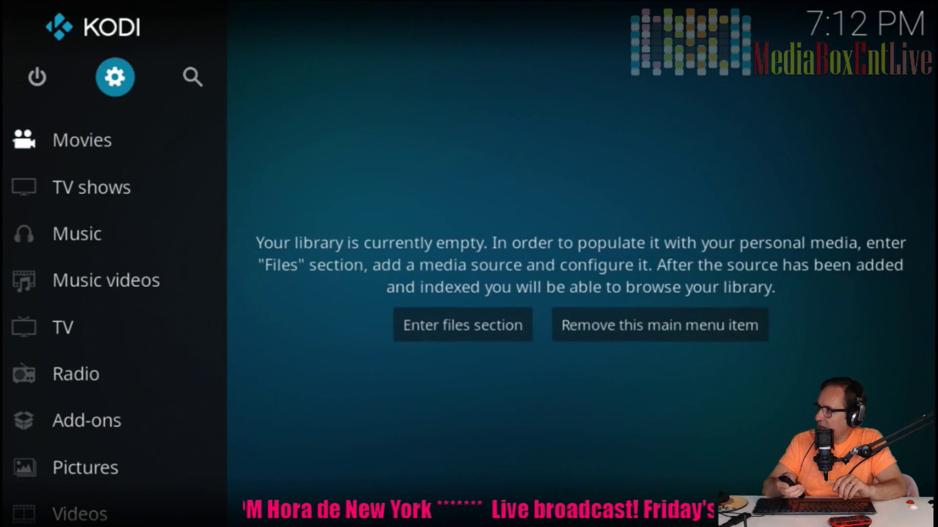
pyautogui.press('Return')
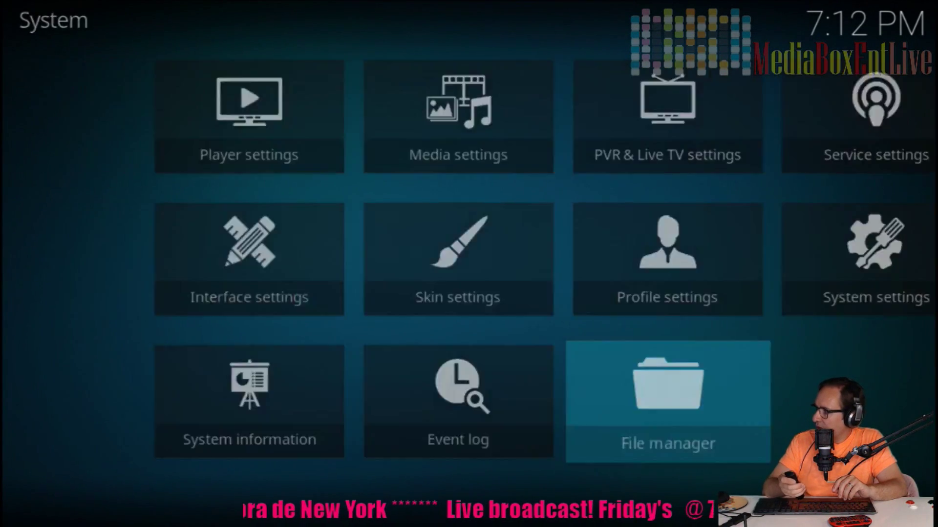
pyautogui.press('Return')
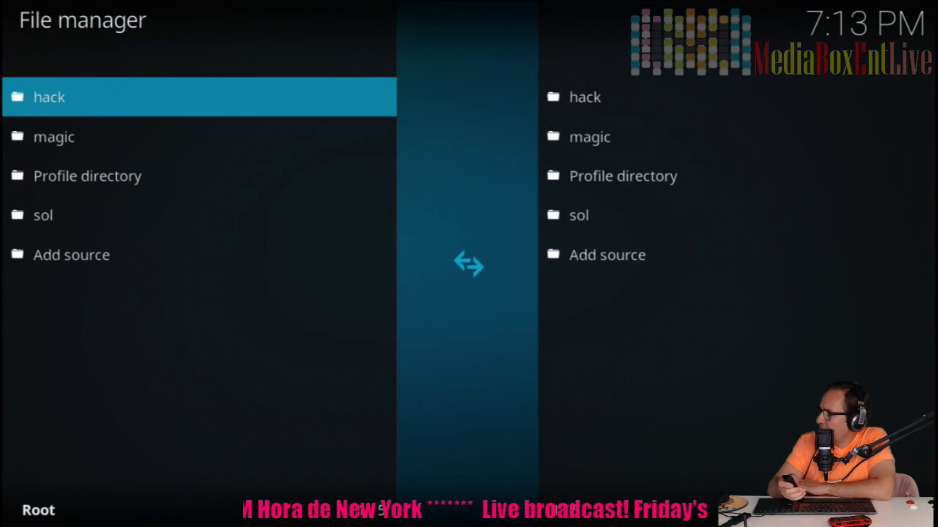
pyautogui.press('Down')
pyautogui.press('Down')
pyautogui.press('Down')
pyautogui.press('Down')
pyautogui.press('Return')
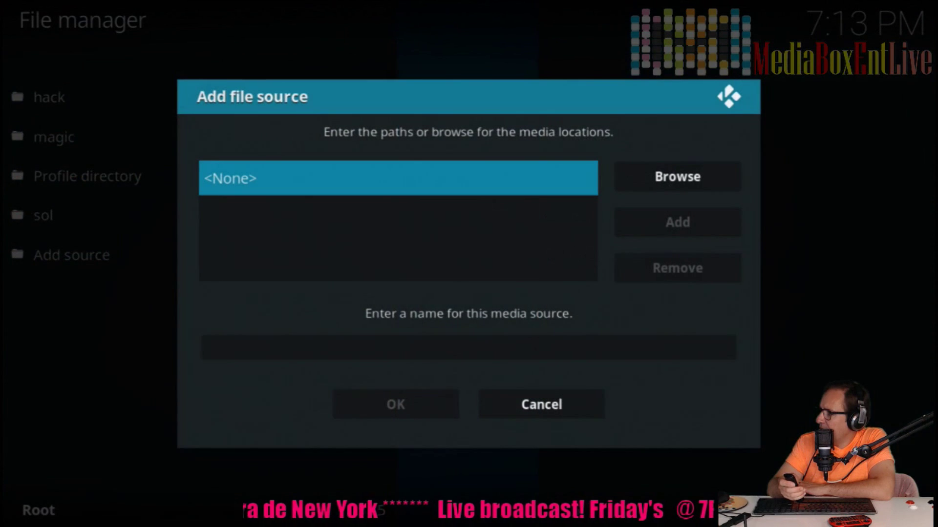
pyautogui.press('Return')
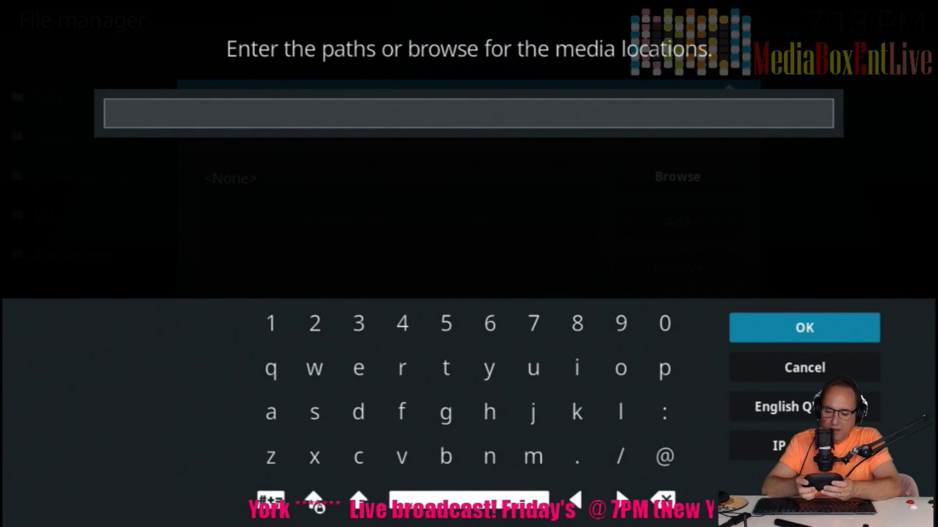
pyautogui.write('http://fusion.tva')
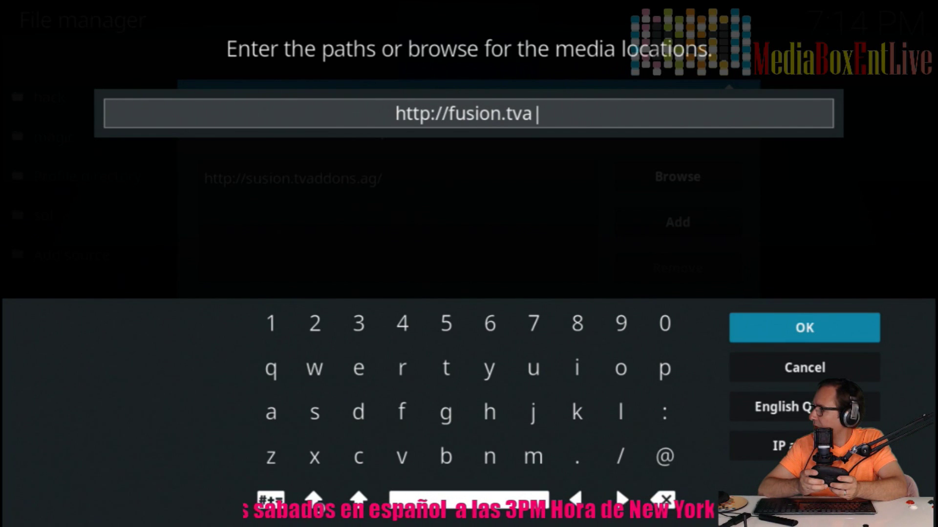
pyautogui.write('ddons')
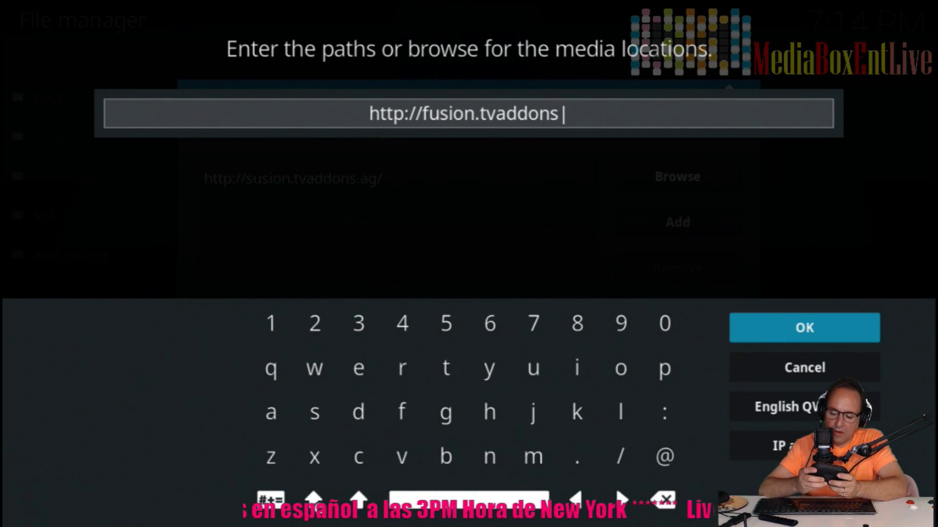
pyautogui.write('.ag')
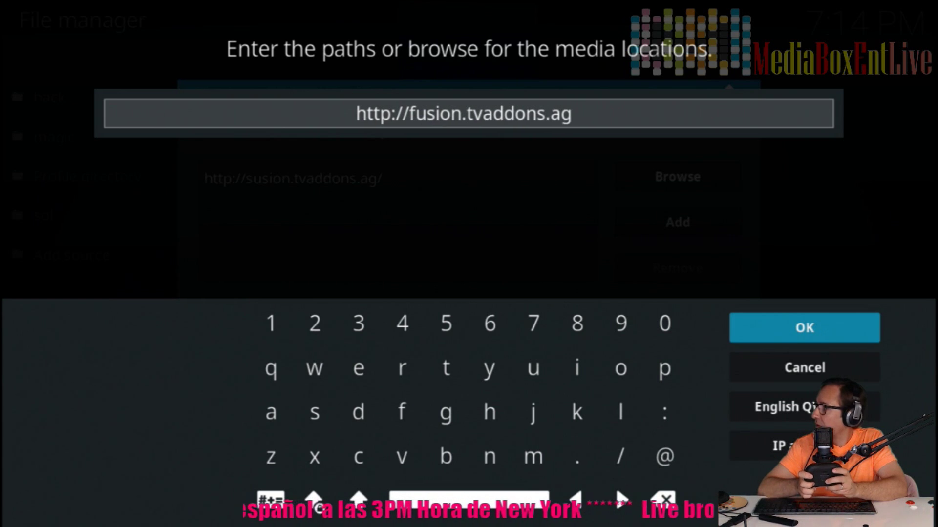
pyautogui.write('/')
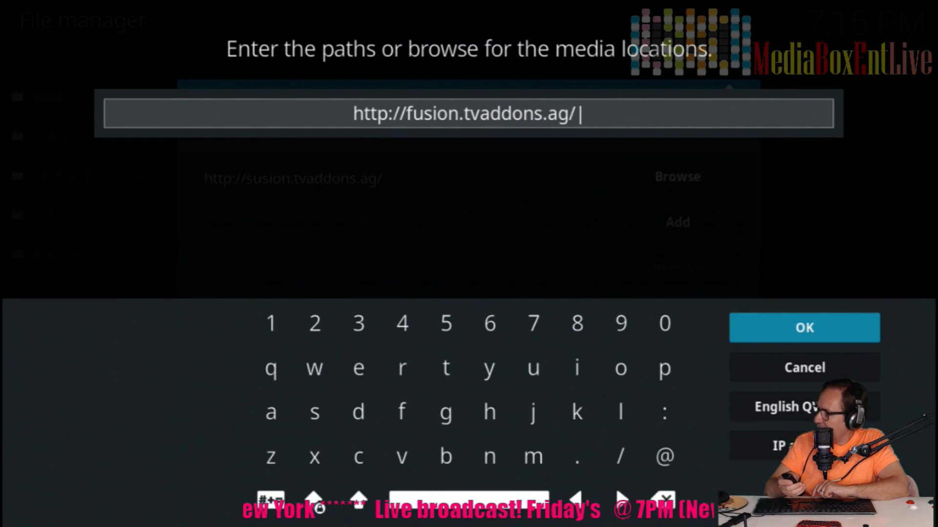
pyautogui.press('Return')
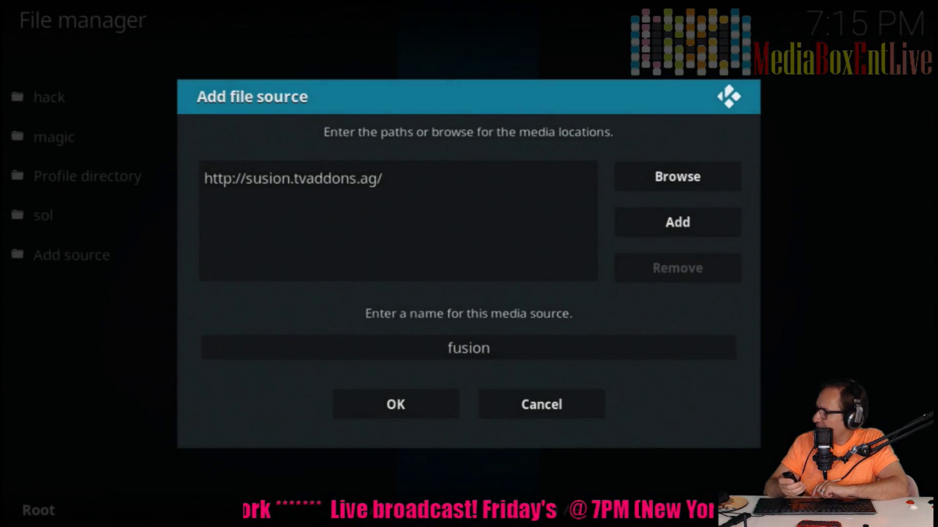
pyautogui.press('Down')
pyautogui.press('Down')
pyautogui.press('Up')
pyautogui.press('Down')
pyautogui.press('Return')
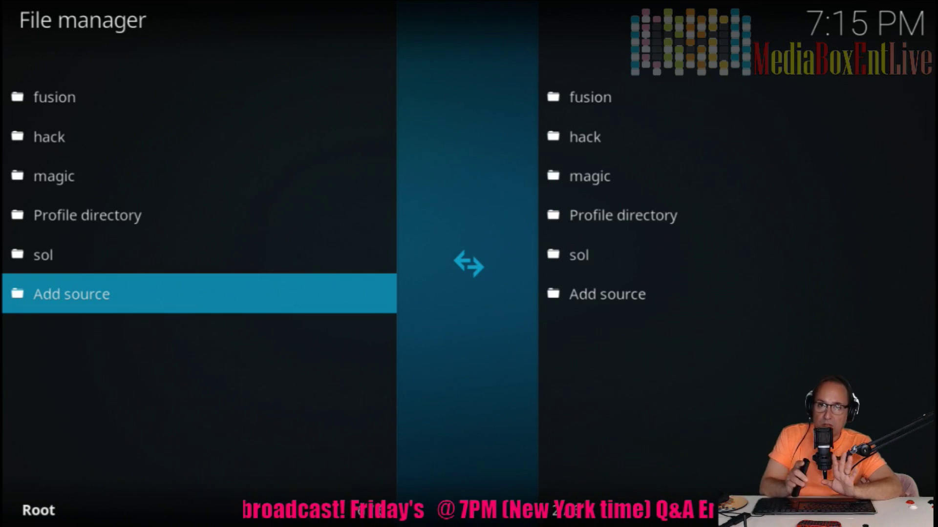
# Step: Back out of File manager to the home screen and open Add-ons
pyautogui.press('BackSpace')
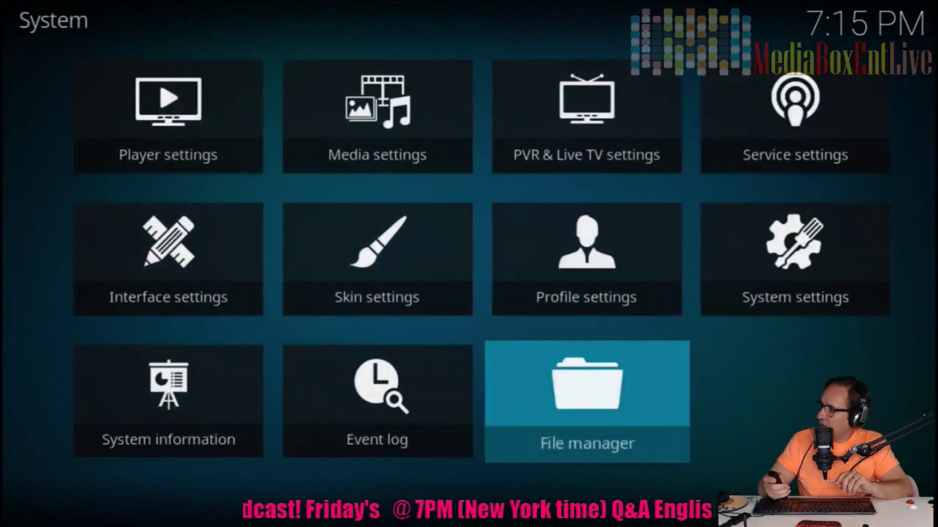
pyautogui.press('BackSpace')
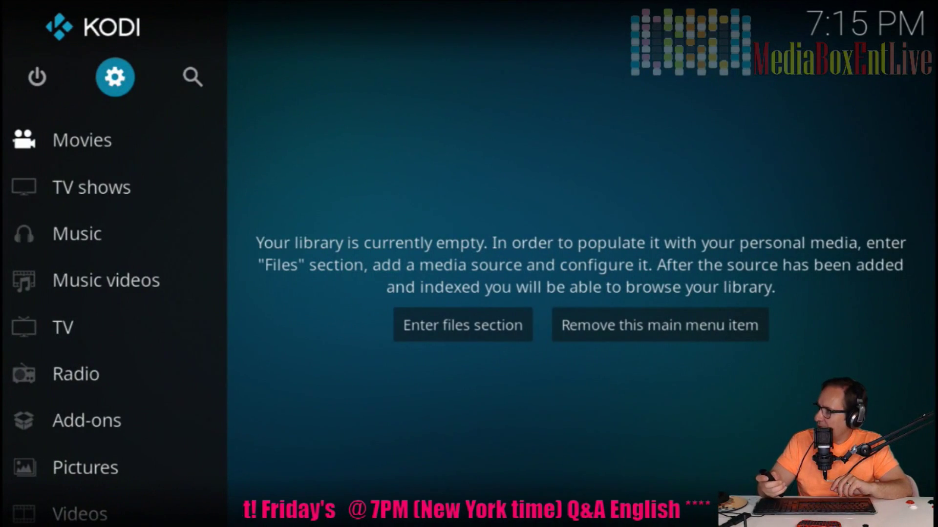
pyautogui.press('Down')
pyautogui.press('Down')
pyautogui.press('Down')
pyautogui.press('Down')
pyautogui.press('Down')
pyautogui.press('Down')
pyautogui.press('Down')
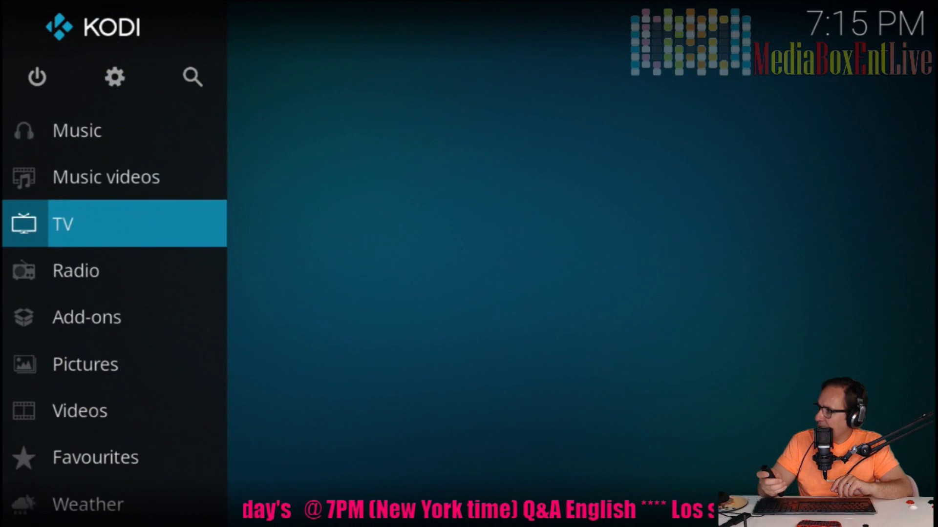
pyautogui.press('Return')
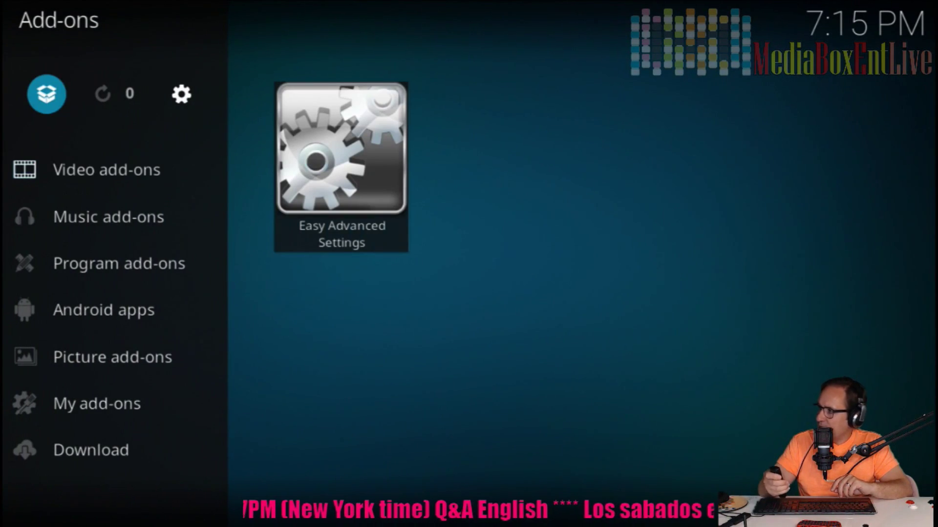
# Step: Install plugin.program.indigo-1.0.4.zip from the fusion source's begin-here folder via Install from zip file
pyautogui.press('Return')
pyautogui.press('Down')
pyautogui.press('Down')
pyautogui.press('Down')
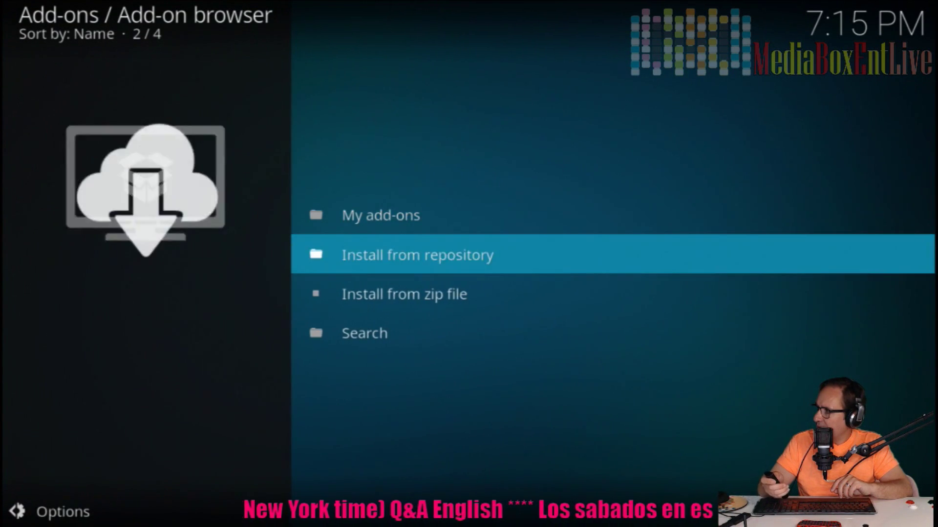
pyautogui.press('Up')
pyautogui.press('Return')
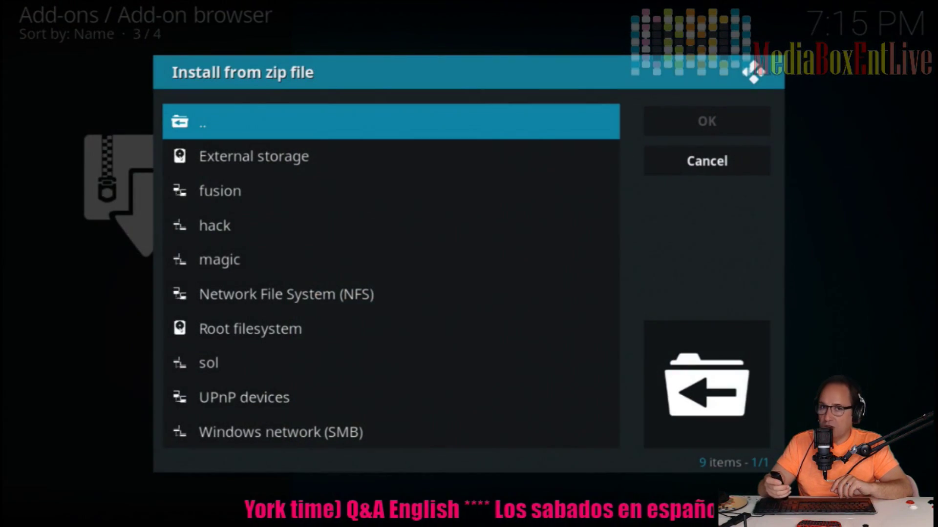
pyautogui.press('Down')
pyautogui.press('Down')
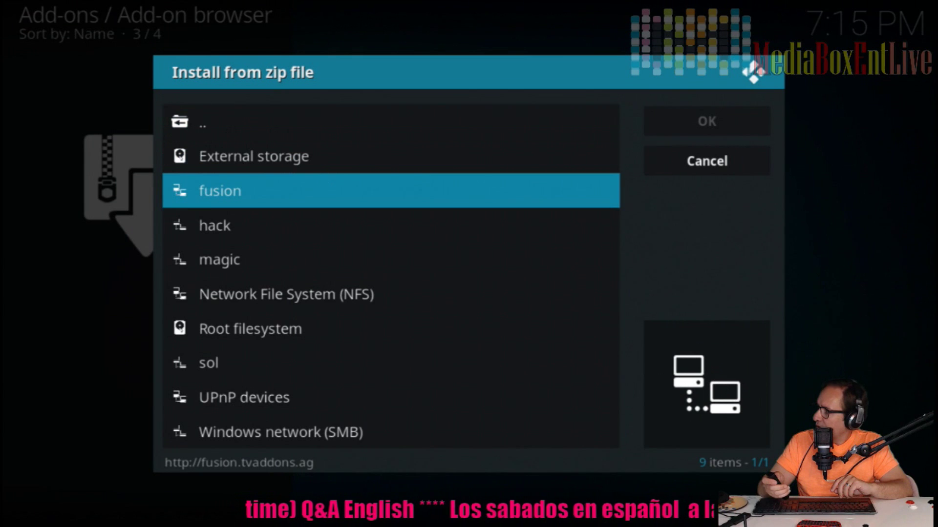
pyautogui.press('Return')
pyautogui.press('Down')
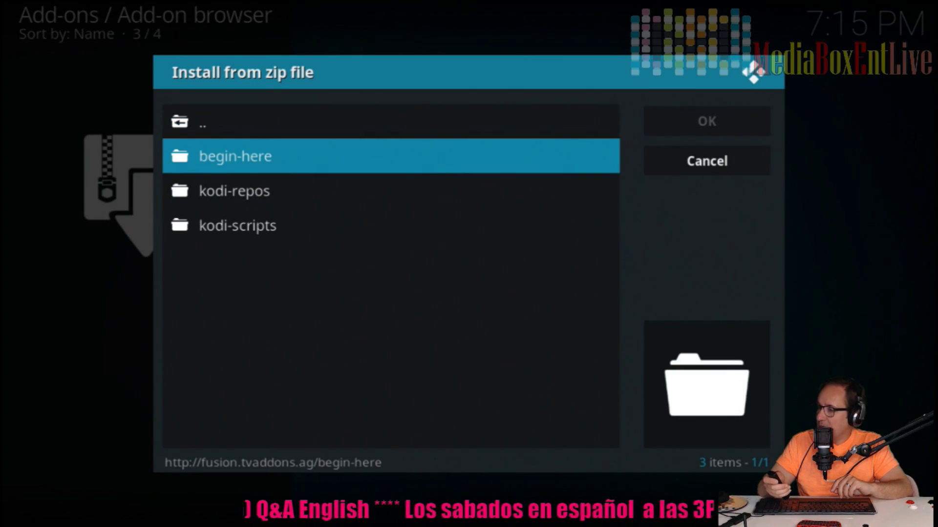
pyautogui.press('Return')
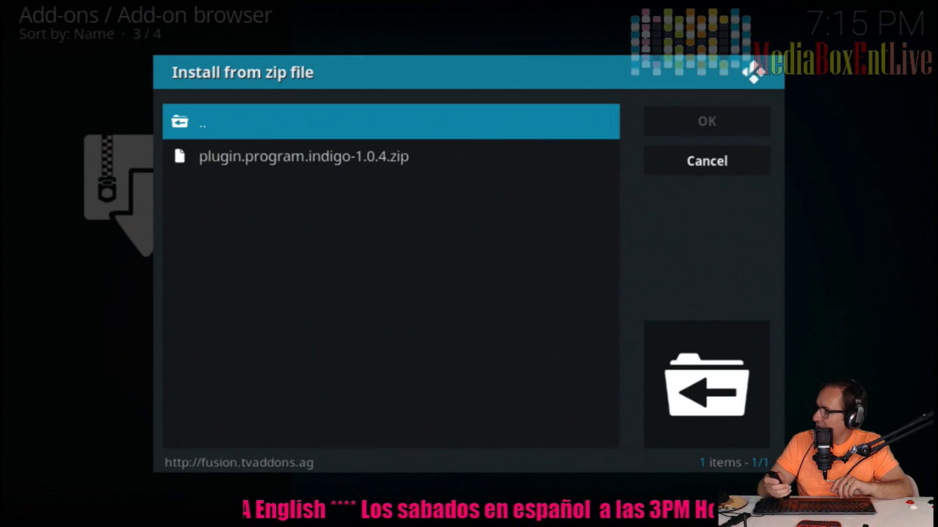
pyautogui.press('Down')
pyautogui.press('Return')
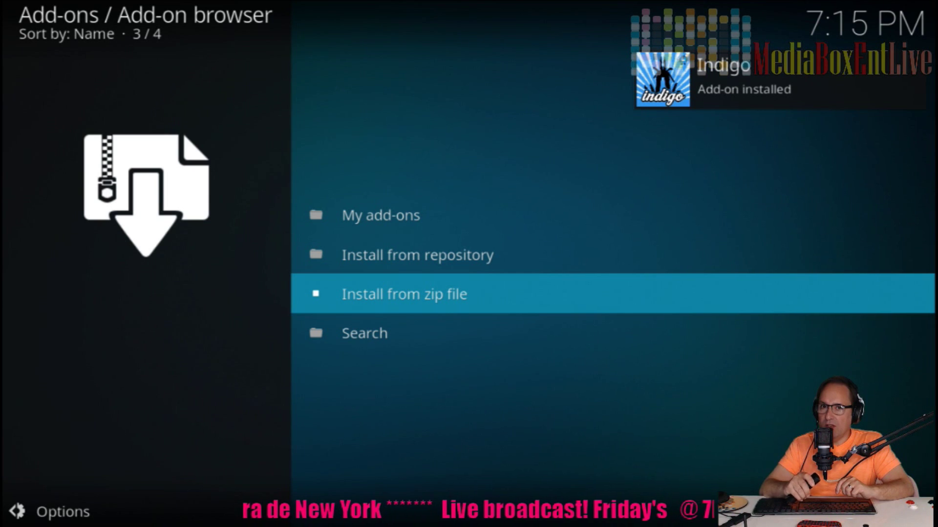
# Step: Go back to the home screen and launch the Indigo program add-on from the widgets
pyautogui.press('BackSpace')
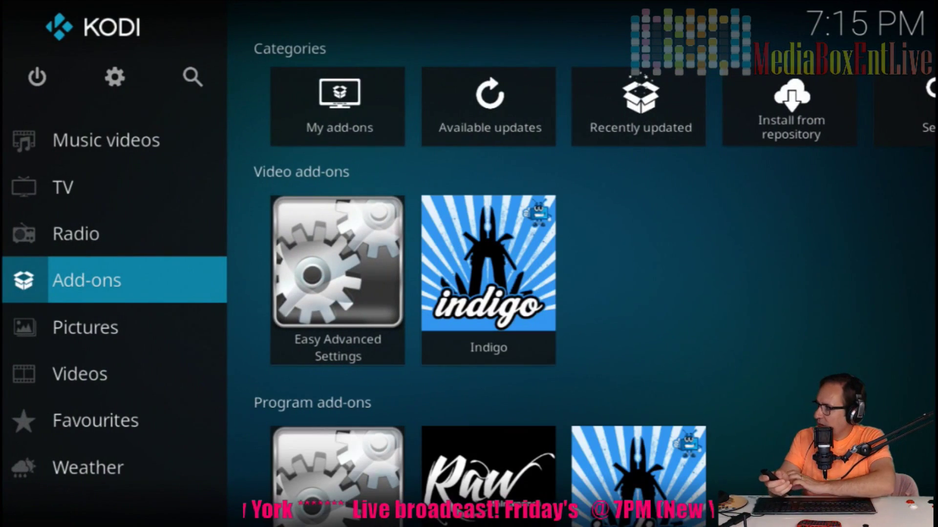
pyautogui.press('Right')
pyautogui.press('Down')
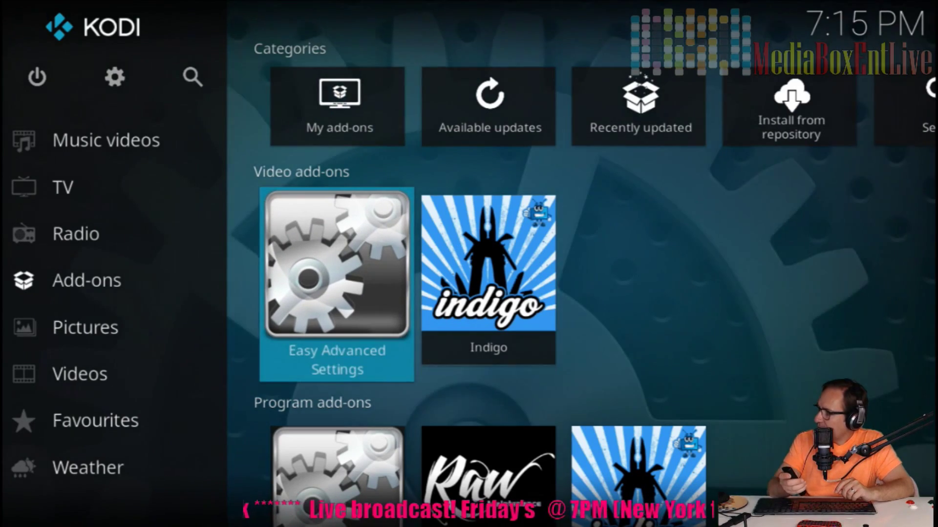
pyautogui.press('Right')
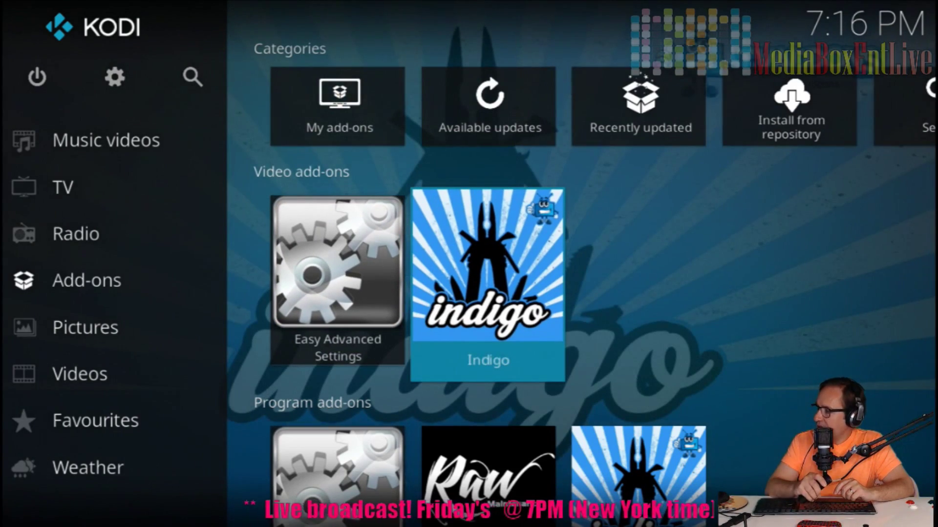
pyautogui.press('Return')
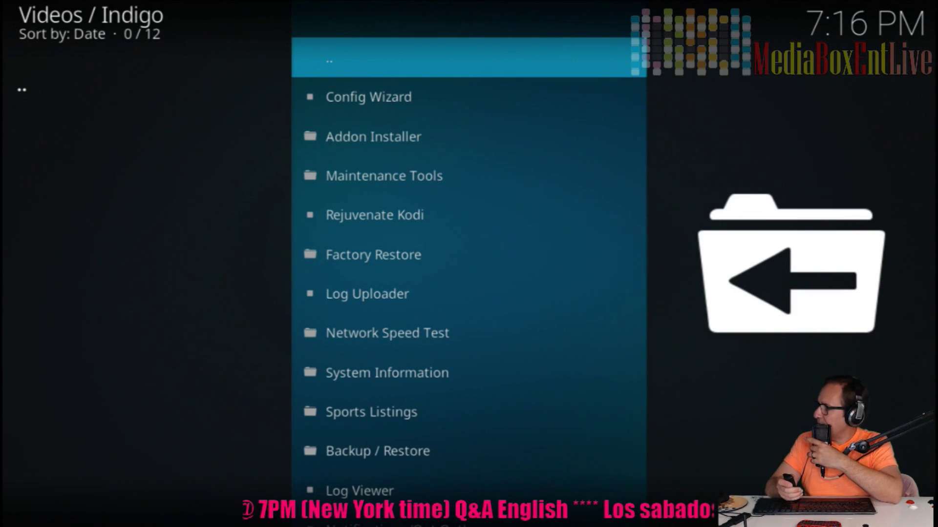
# Step: Check sizes in Maintenance Tools: cache 39.28 KB, packages 1.05 MB, thumbnails 1.43 MB
pyautogui.press('Down')
pyautogui.press('Down')
pyautogui.press('Down')
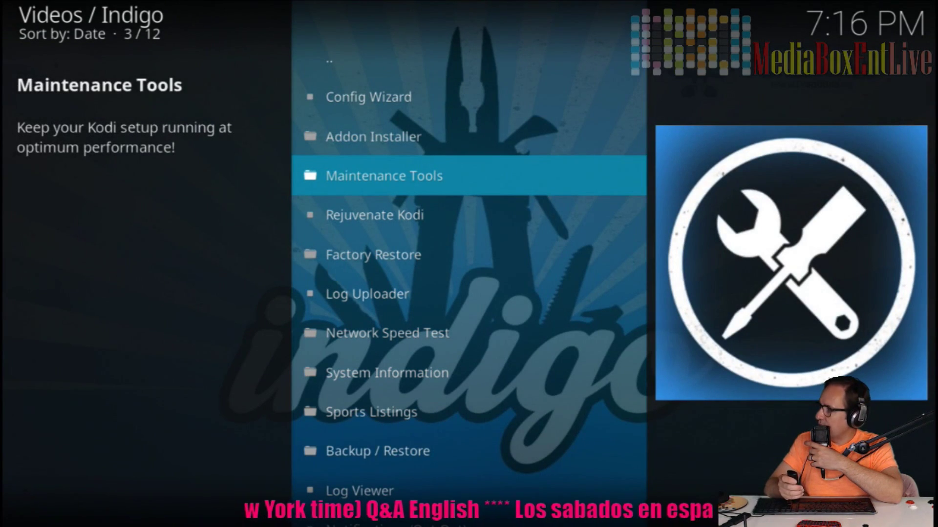
pyautogui.press('Return')
pyautogui.press('Down')
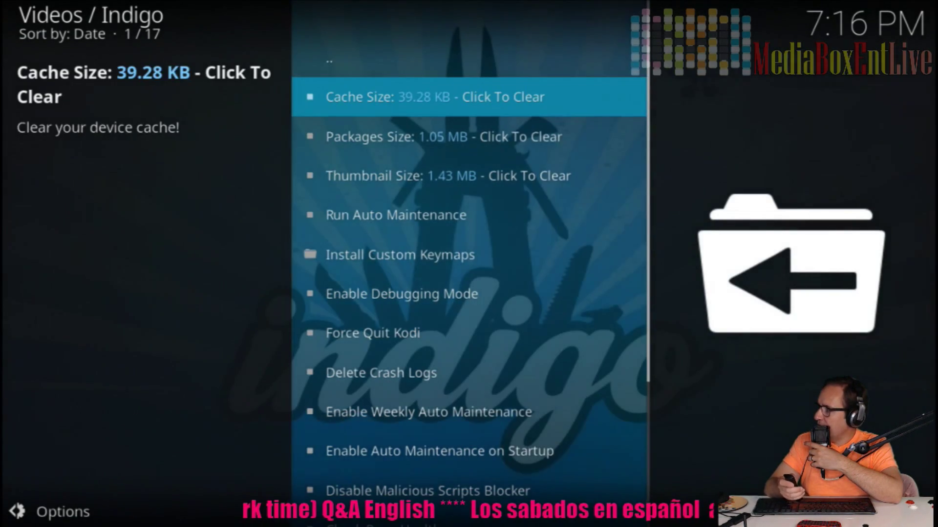
pyautogui.press('Down')
pyautogui.press('Down')
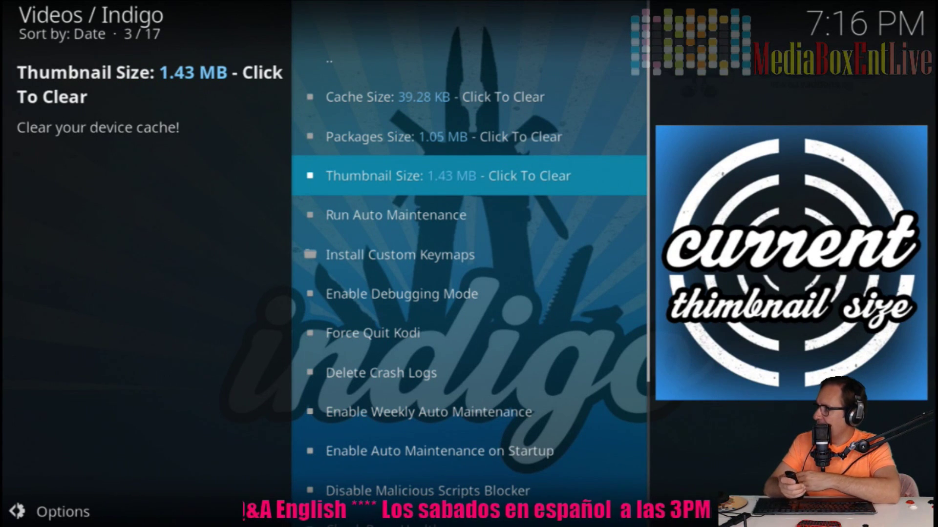
pyautogui.press('Up')
pyautogui.press('Up')
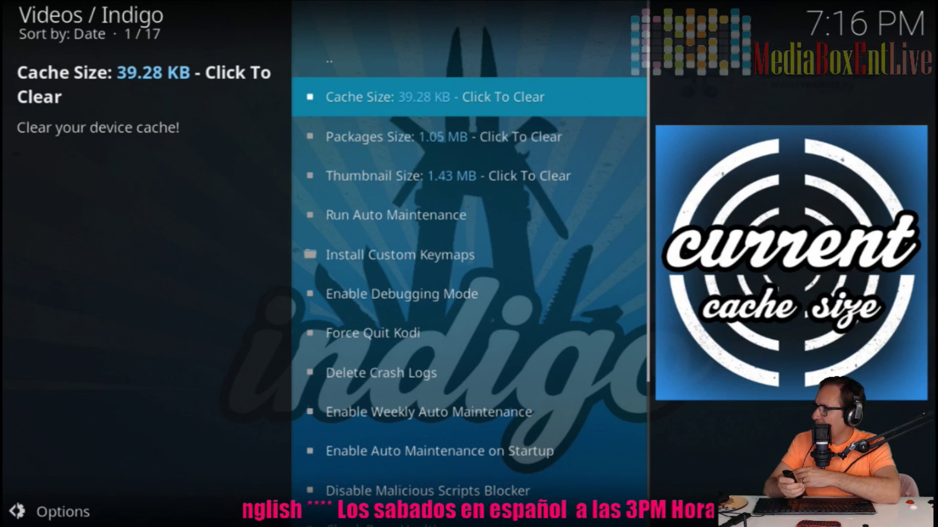
pyautogui.press('Down')
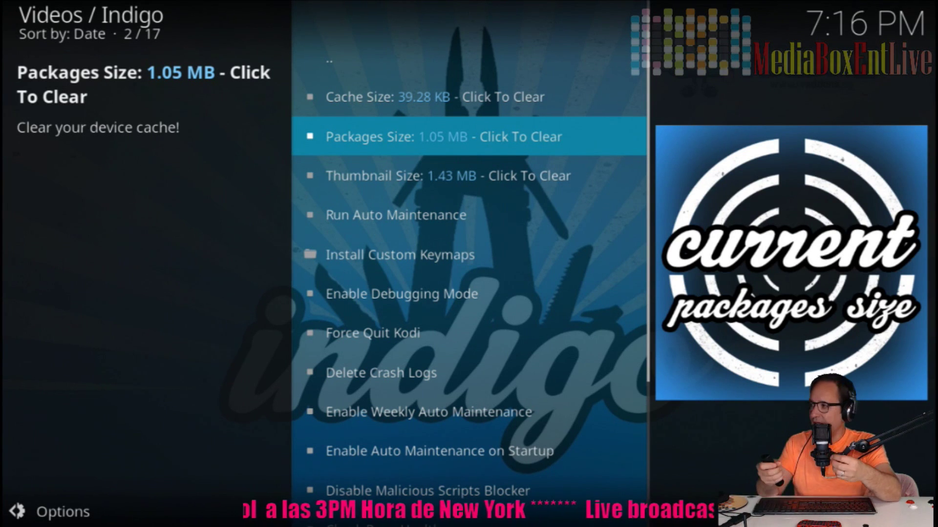
pyautogui.press('Down')
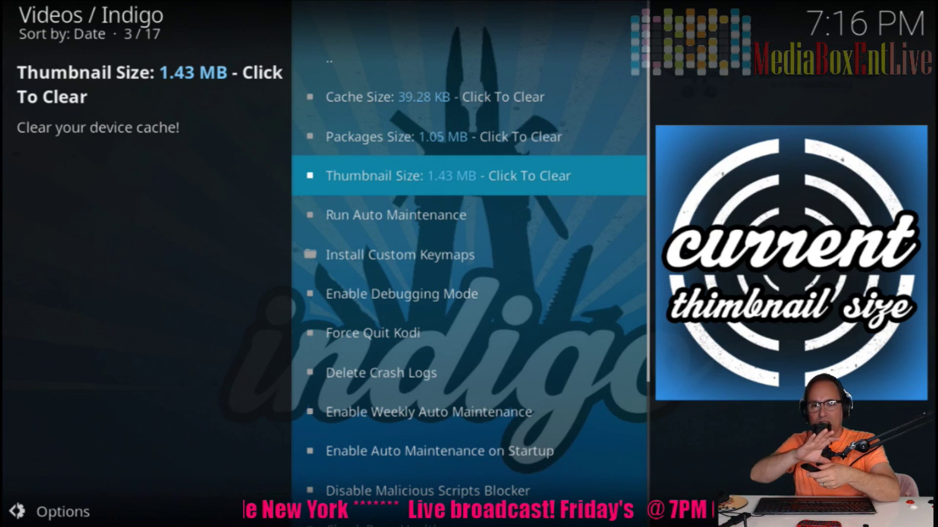
pyautogui.press('Up')
pyautogui.press('Up')
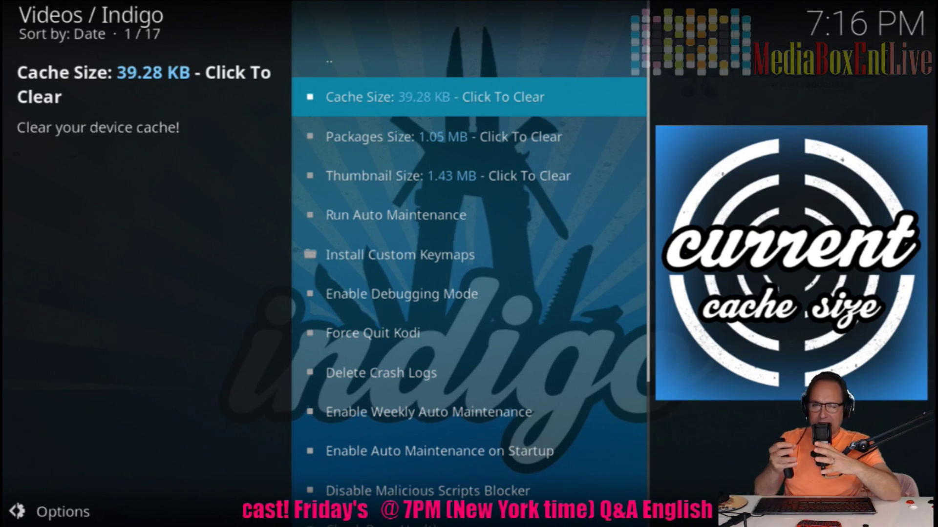
# Step: Run Auto Maintenance and confirm, deleting cache, packages and thumbnails, then dismiss the finished message
pyautogui.press('Down')
pyautogui.press('Down')
pyautogui.press('Down')
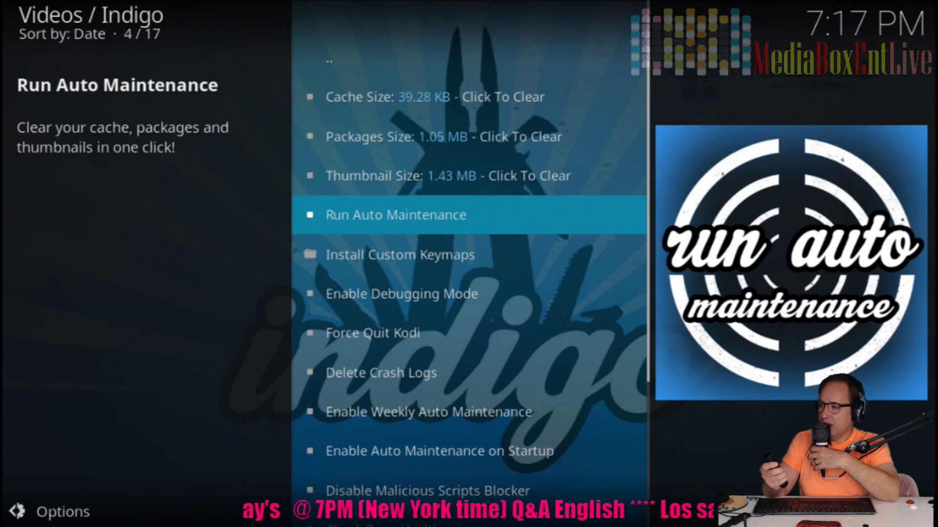
pyautogui.press('Return')
pyautogui.press('Left')
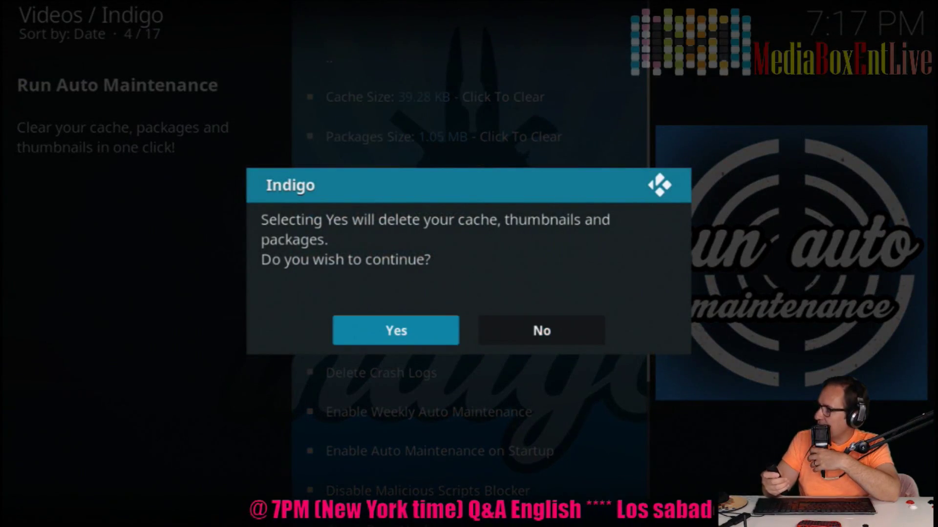
pyautogui.press('Return')
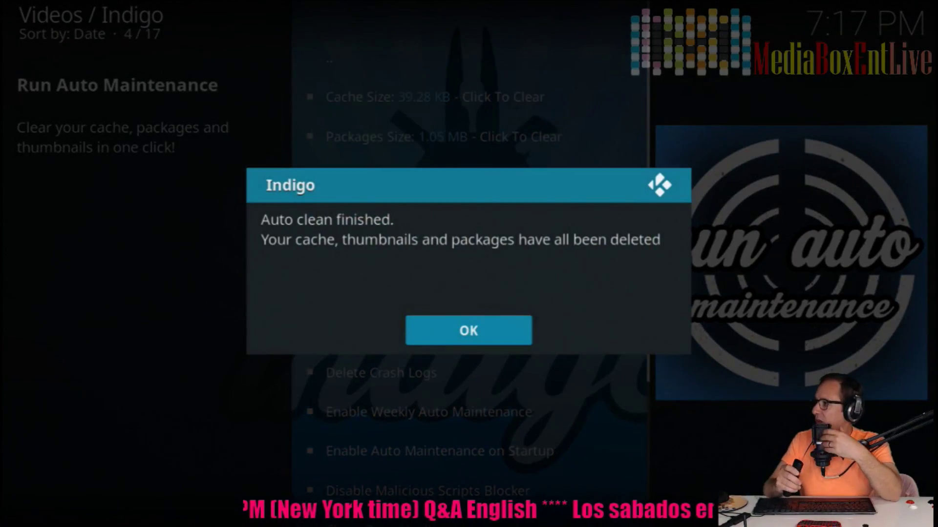
pyautogui.press('Return')
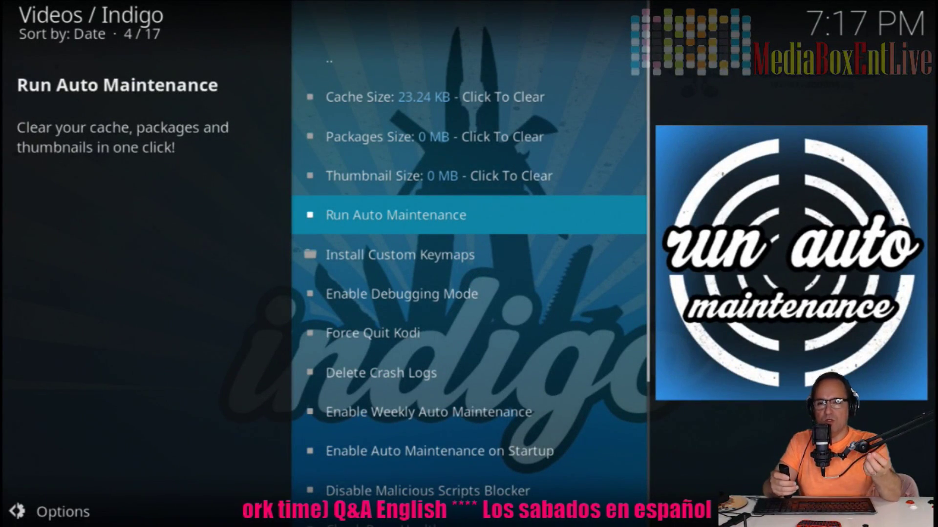
# Step: Enable Weekly Auto Maintenance in Indigo's tools and confirm with Yes
pyautogui.press('Down')
pyautogui.press('Down')
pyautogui.press('Down')
pyautogui.press('Down')
pyautogui.press('Down')
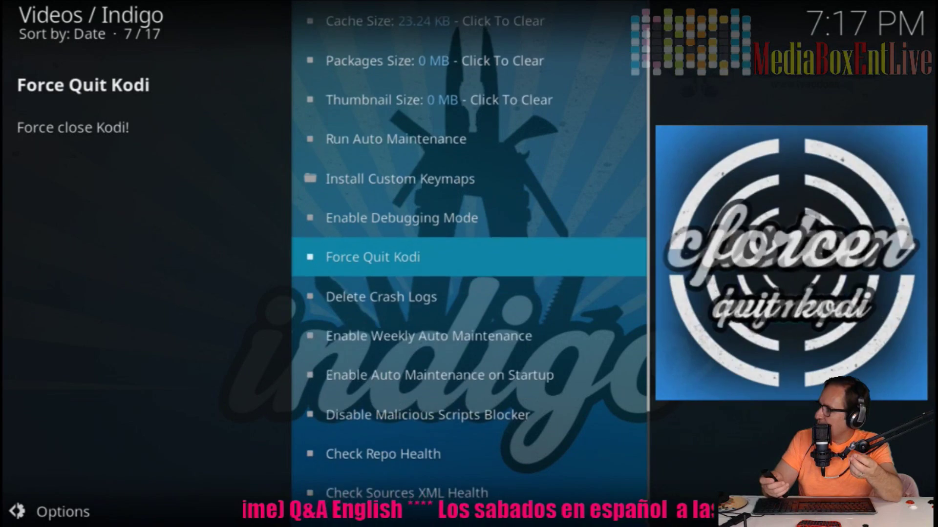
pyautogui.press('Down')
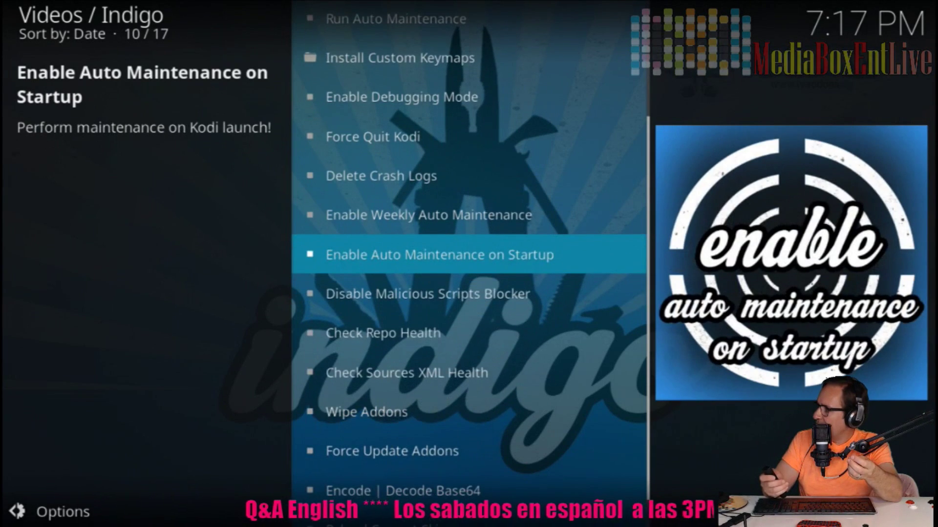
pyautogui.press('Up')
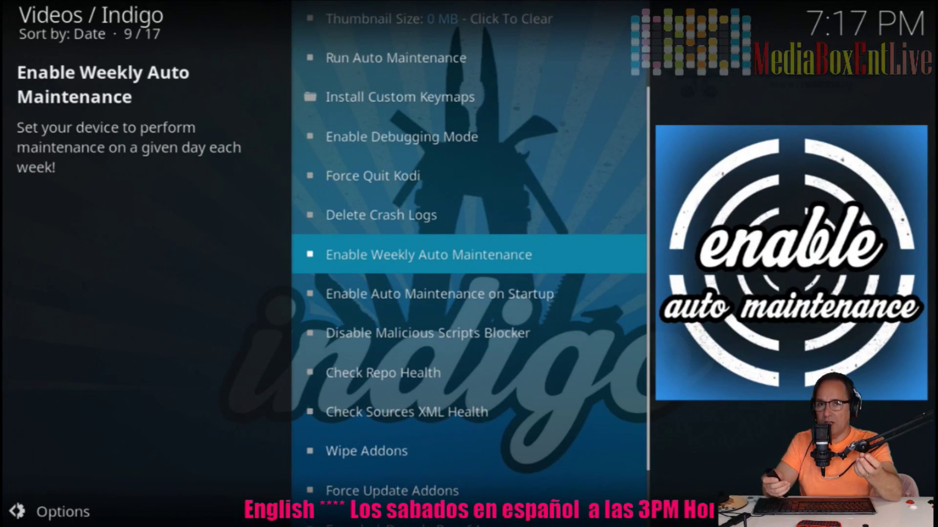
pyautogui.press('Return')
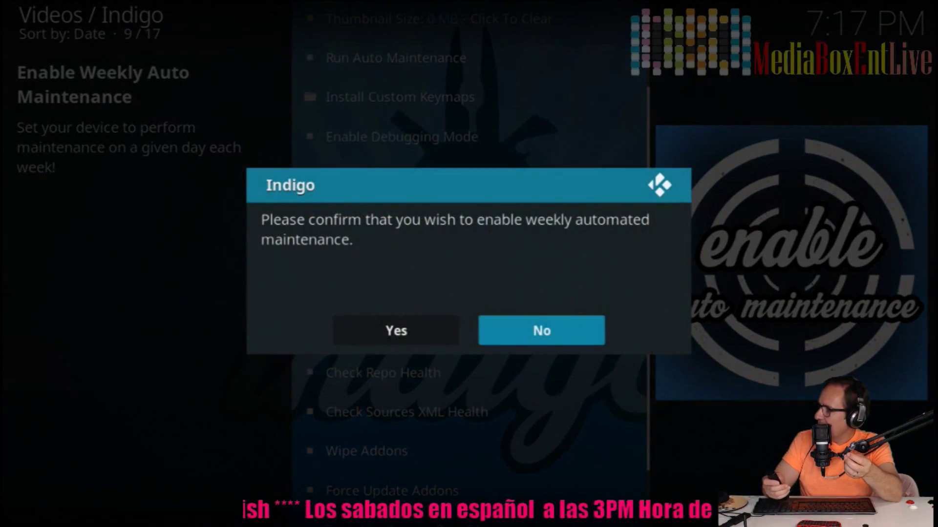
pyautogui.press('Left')
pyautogui.press('Return')
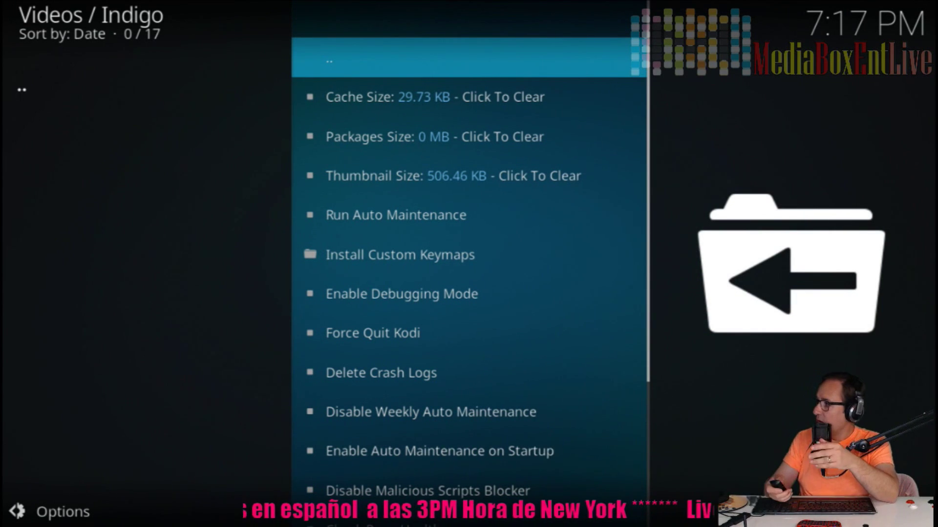
pyautogui.press('Down')
pyautogui.press('Down')
pyautogui.press('Down')
pyautogui.press('Down')
pyautogui.press('Down')
pyautogui.press('Down')
pyautogui.press('Down')
pyautogui.press('Down')
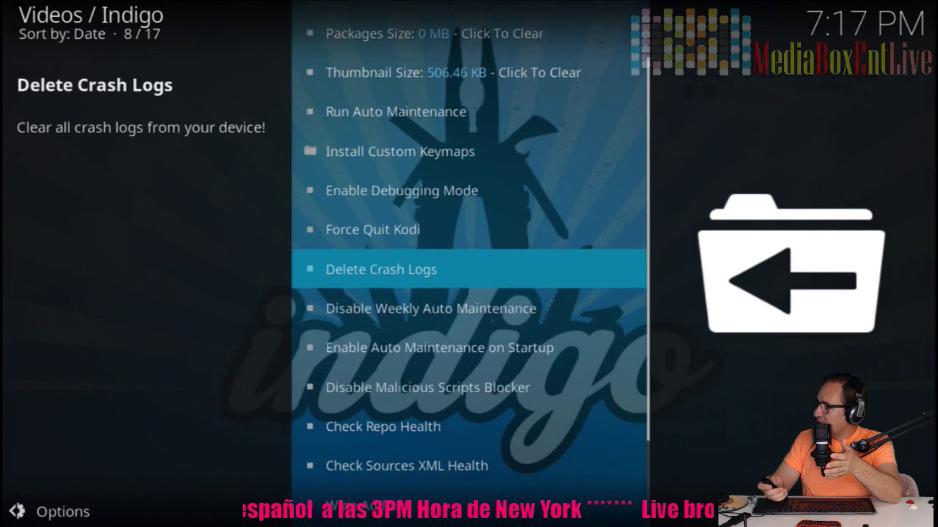
pyautogui.press('Down')
pyautogui.press('Down')
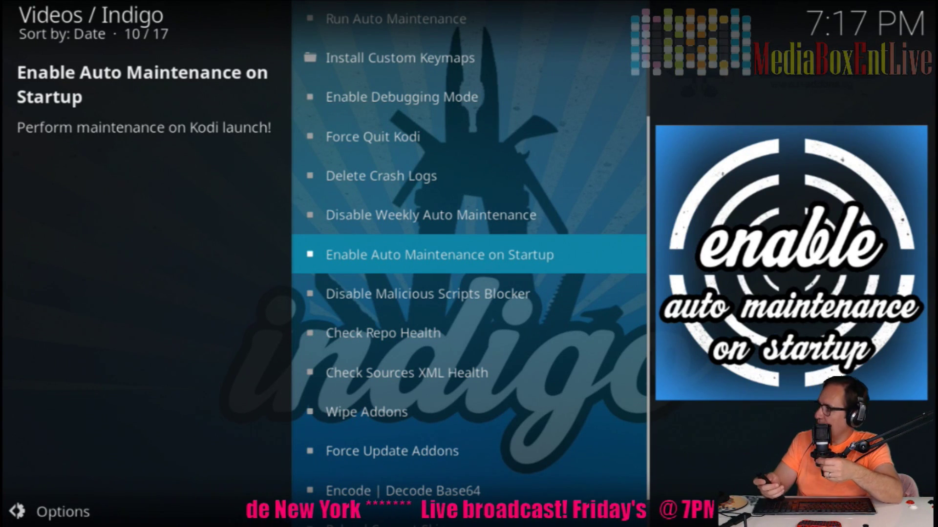
pyautogui.press('Down')
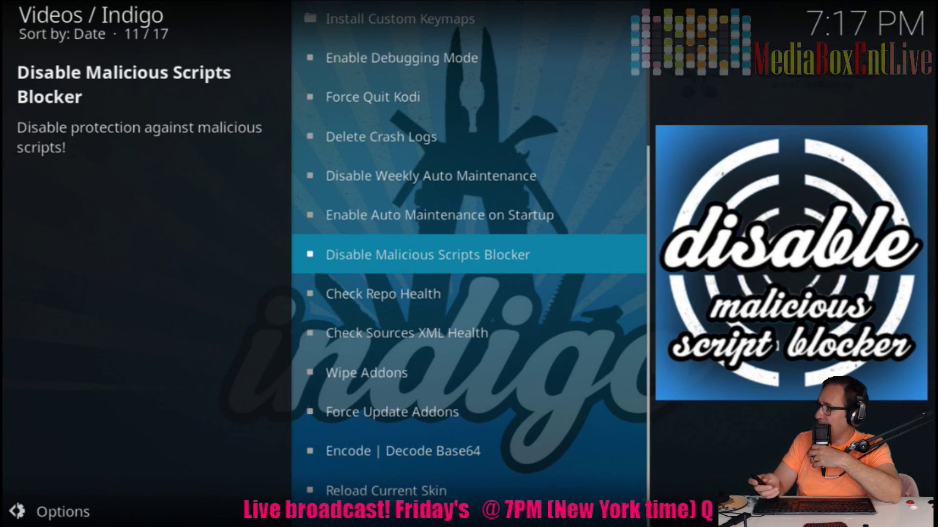
pyautogui.press('Down')
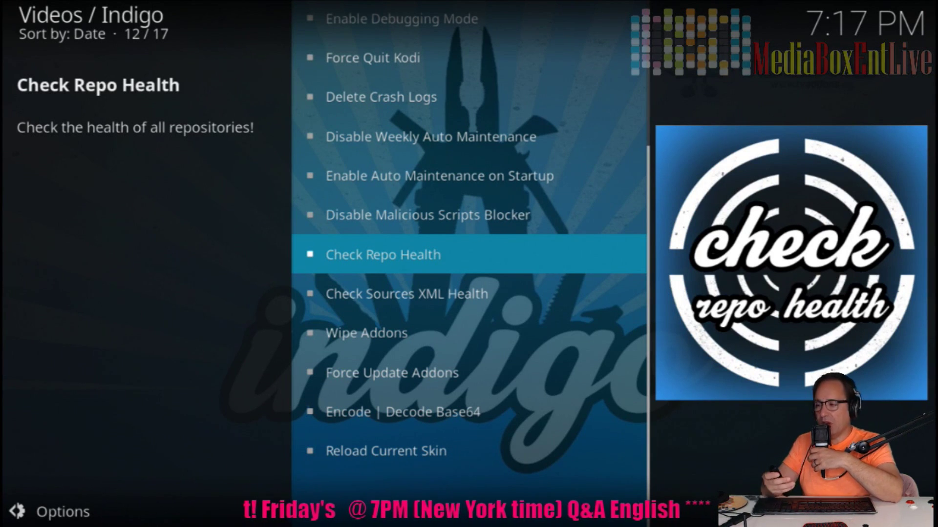
pyautogui.press('Down')
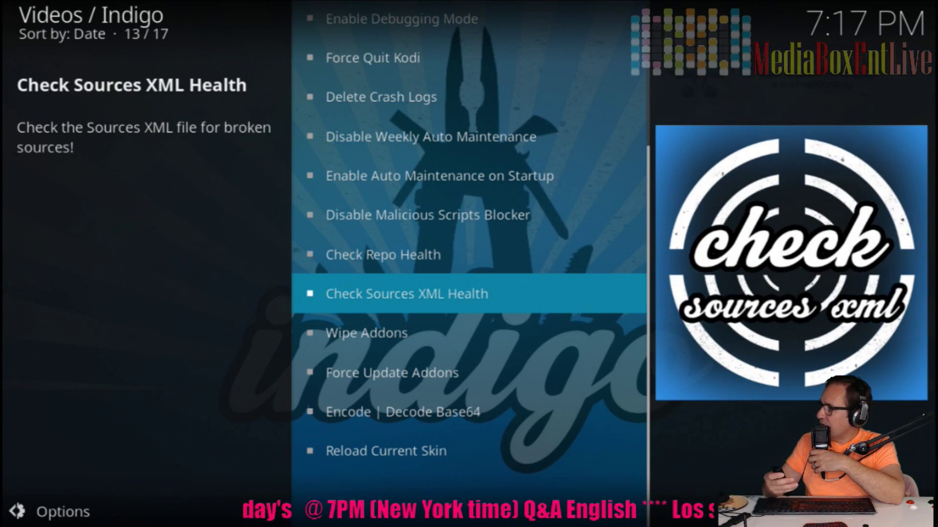
pyautogui.press('Down')
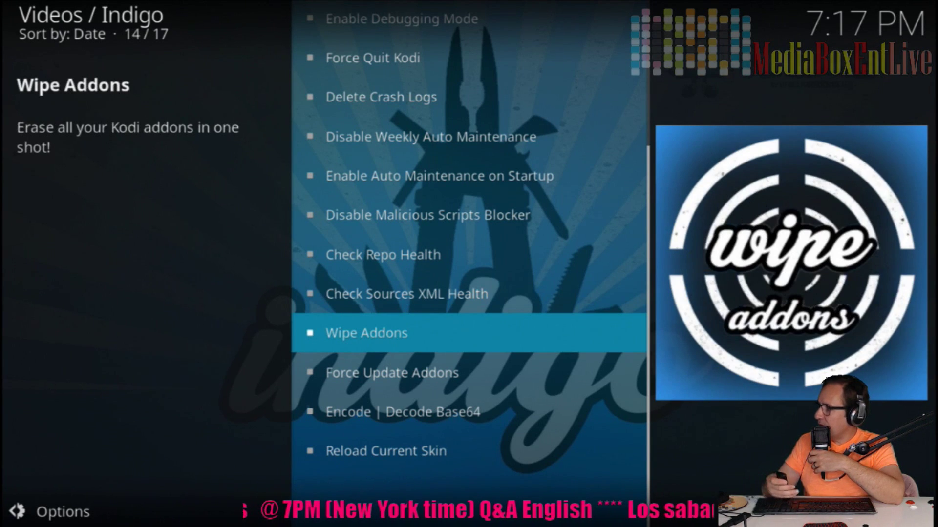
pyautogui.press('Down')
pyautogui.press('Down')
pyautogui.press('Down')
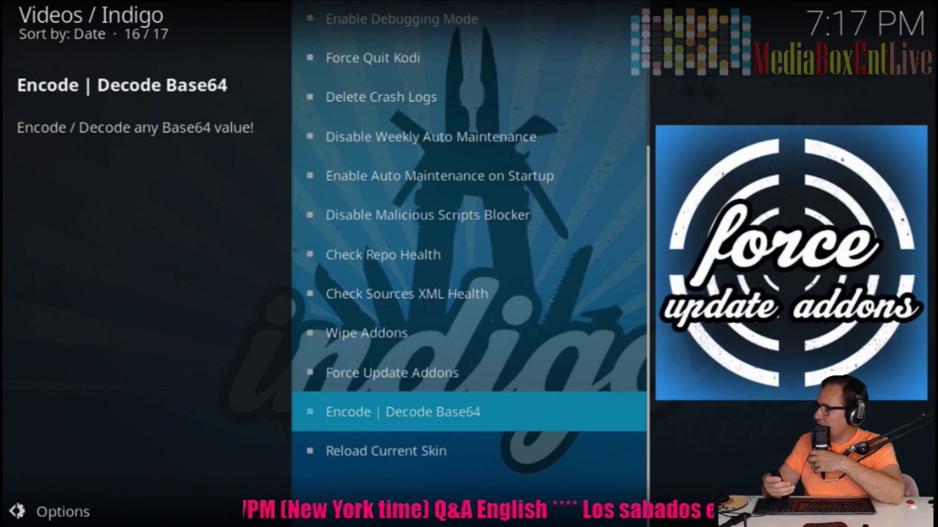
pyautogui.press('Up')
pyautogui.press('Up')
pyautogui.press('Up')
pyautogui.press('Up')
pyautogui.press('Up')
pyautogui.press('Up')
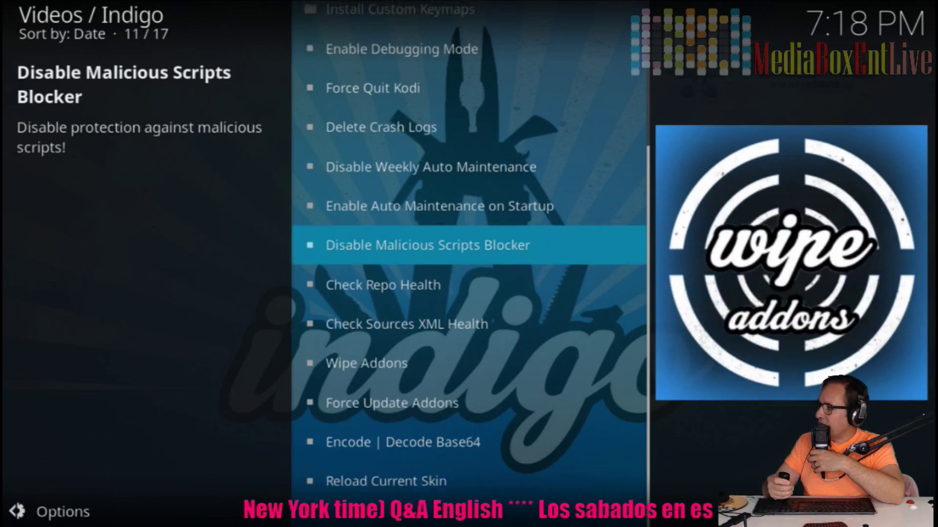
pyautogui.press('Up')
pyautogui.press('Up')
pyautogui.press('Up')
pyautogui.press('Up')
pyautogui.press('Up')
pyautogui.press('Up')
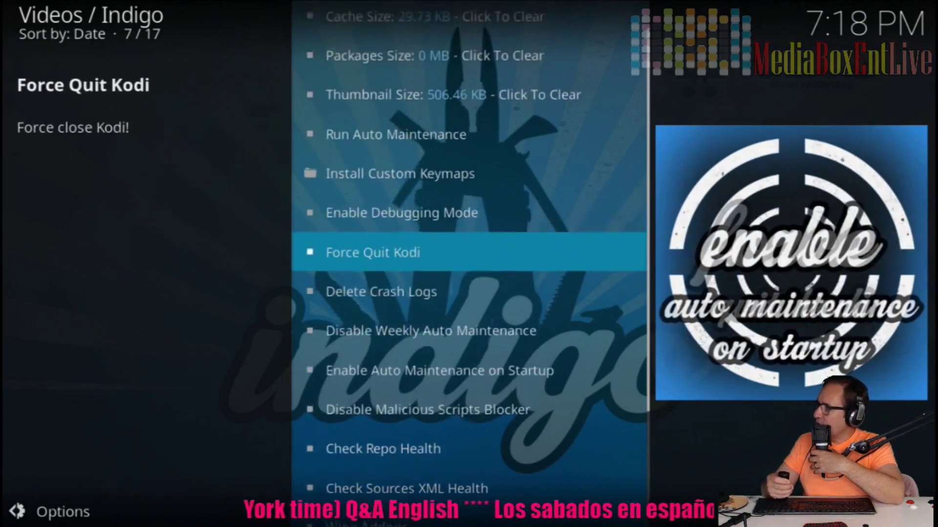
pyautogui.press('Up')
pyautogui.press('Up')
pyautogui.press('Up')
pyautogui.press('Up')
pyautogui.press('Up')
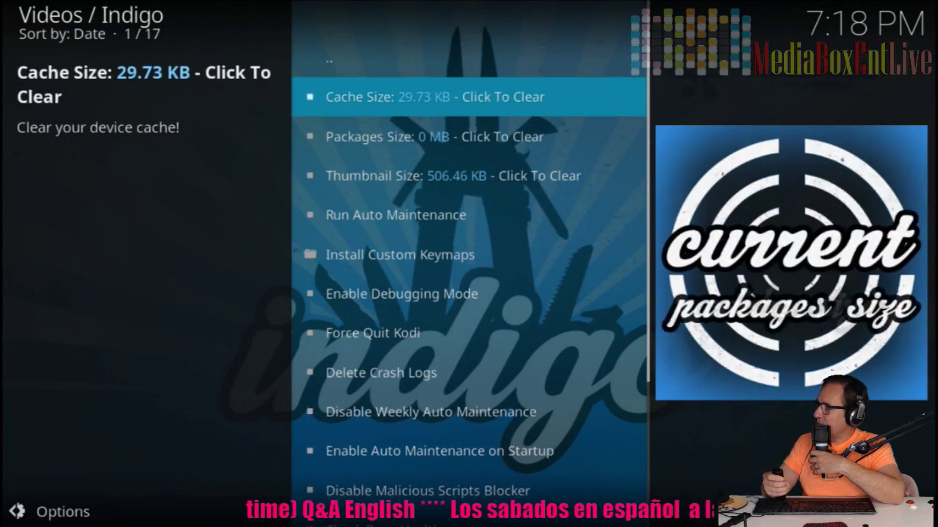